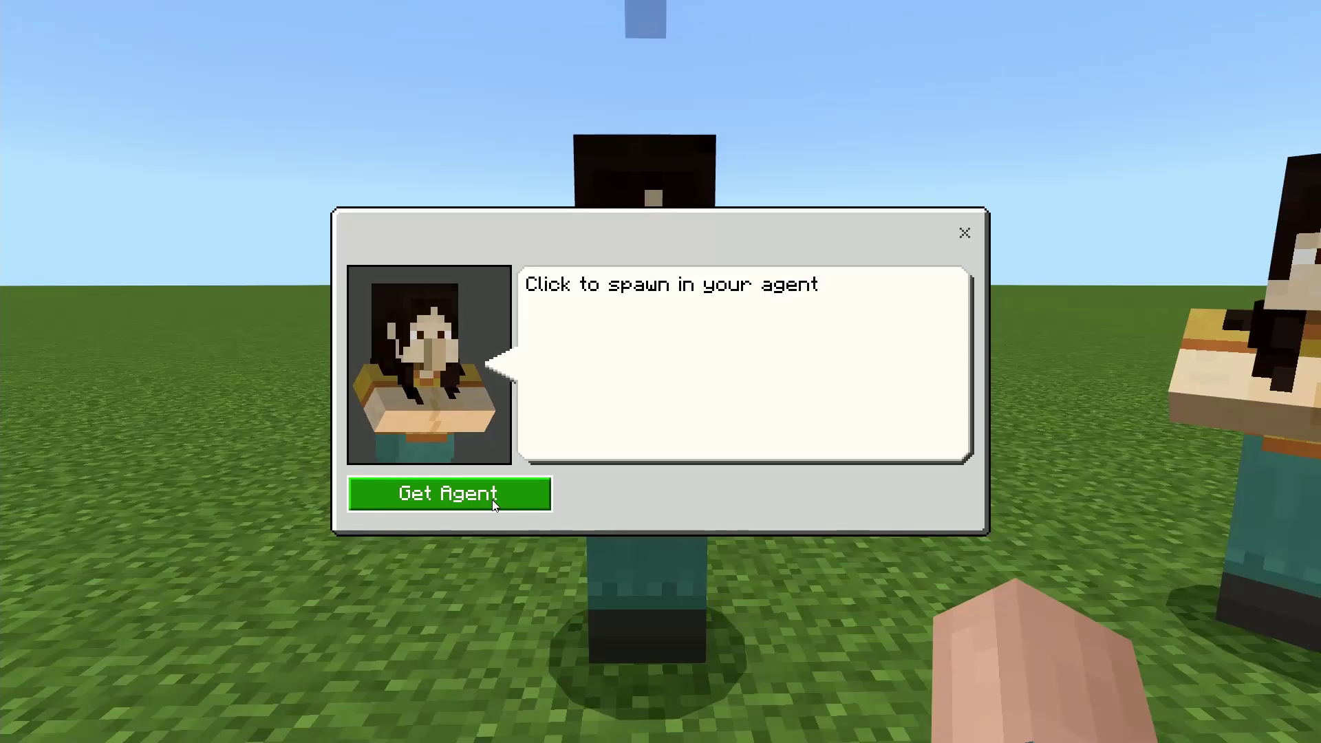
# Step: Spawn the agent with the first NPC's Get Agent option and check the agent's inventory
pyautogui.click(351, 607)
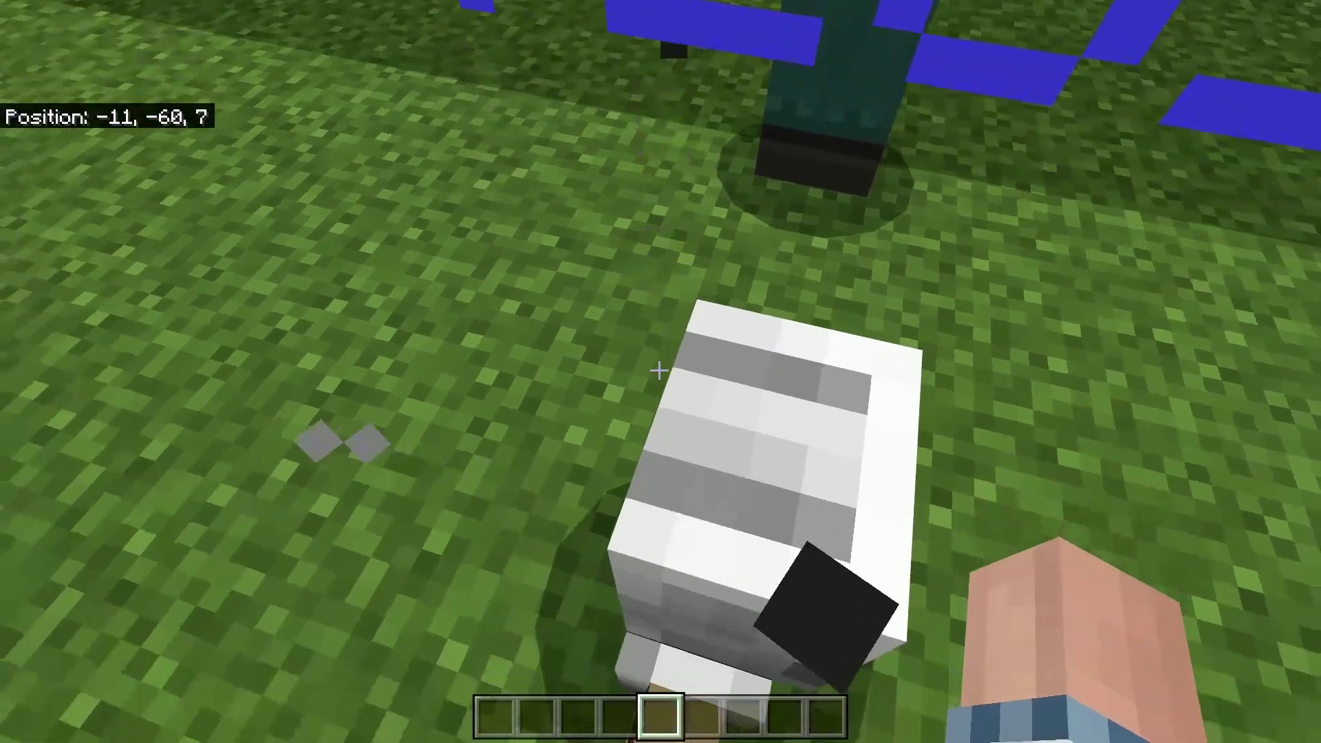
pyautogui.press('s')
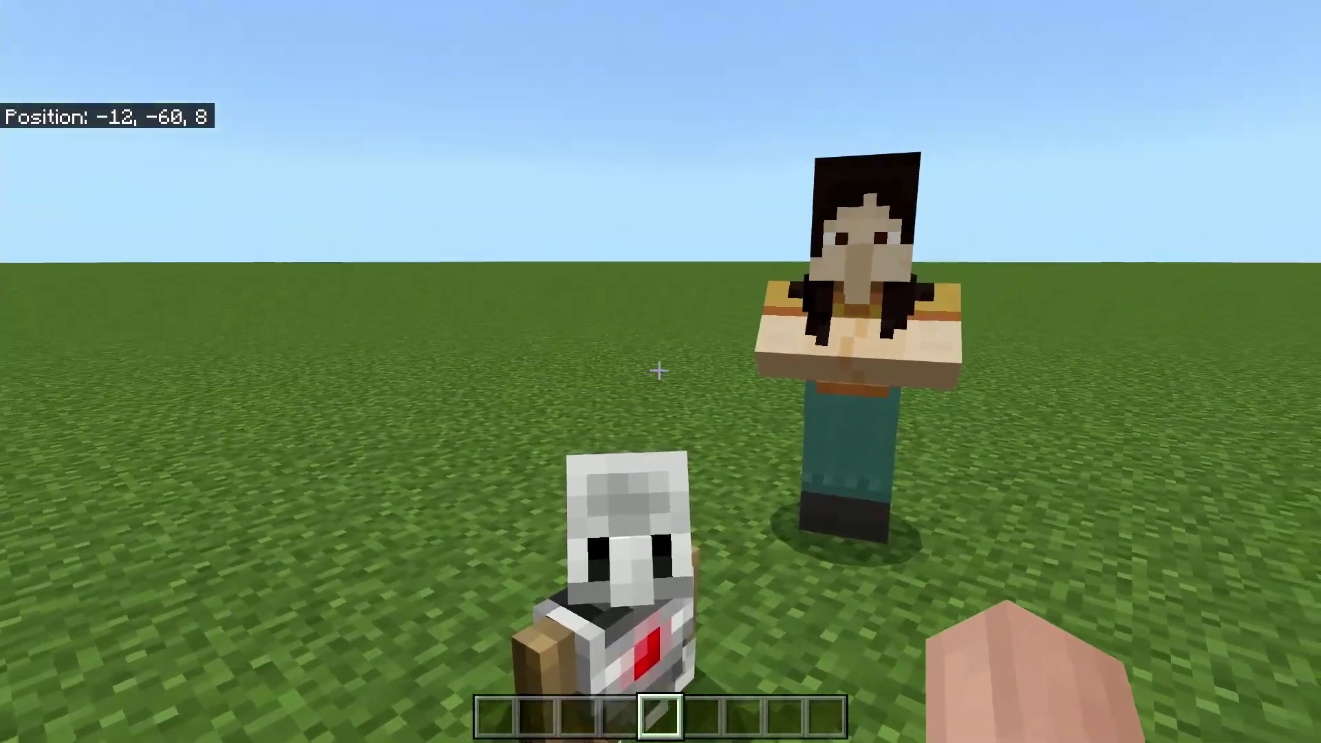
pyautogui.press('a')
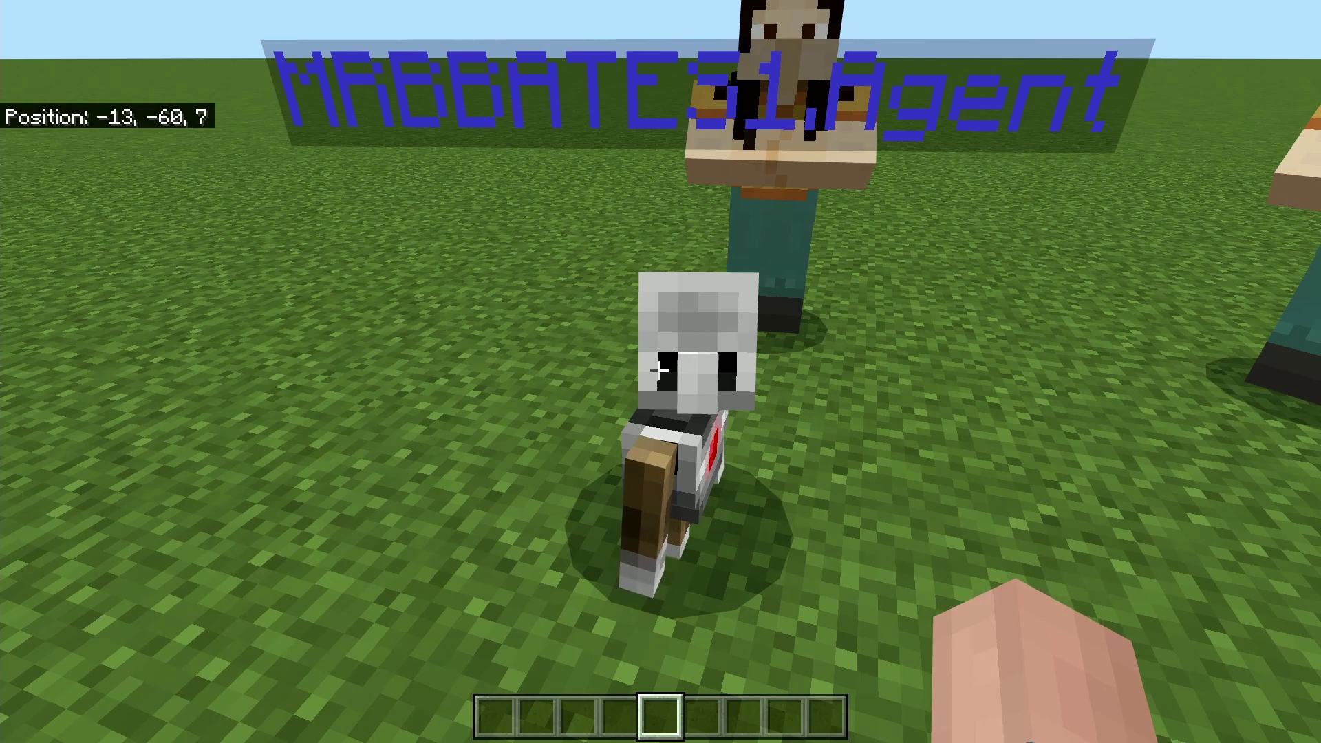
pyautogui.rightClick(659, 370)
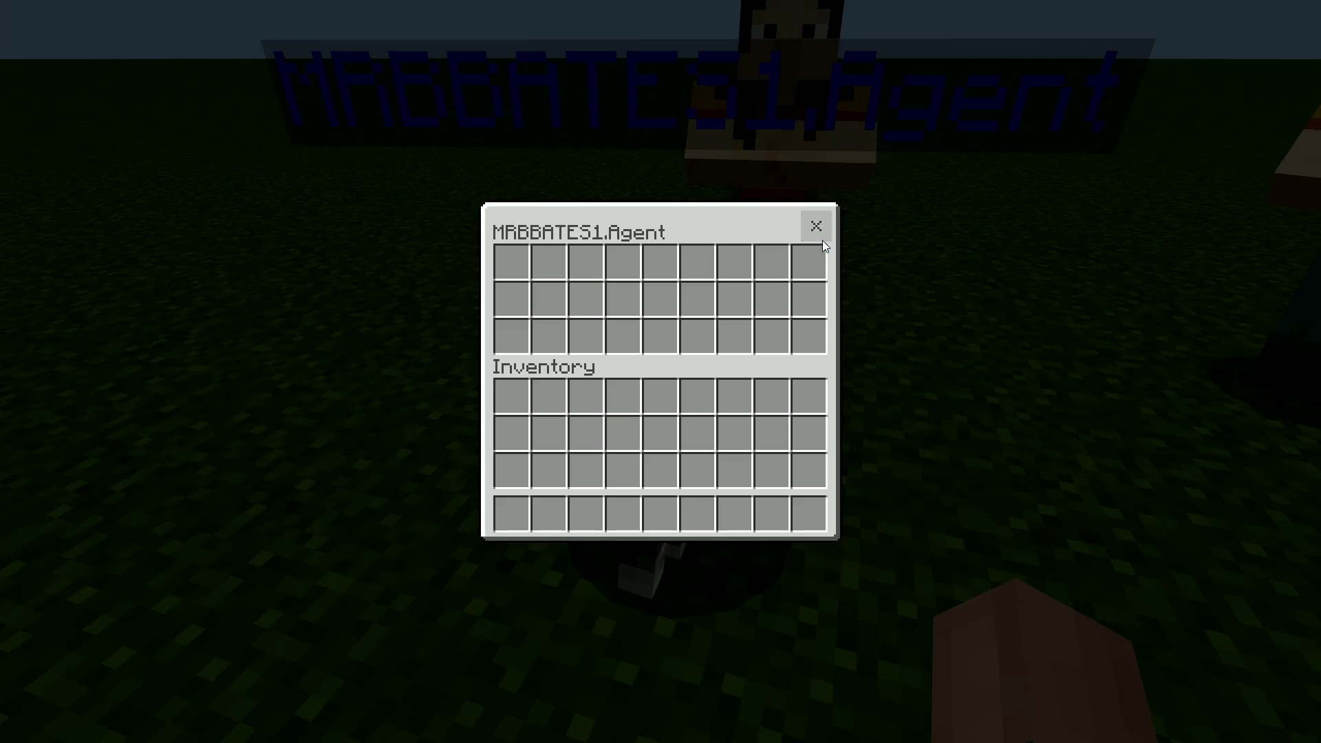
pyautogui.click(822, 238)
# Step: Review the advanced settings of the NPC that spawns the agent
pyautogui.press('w')
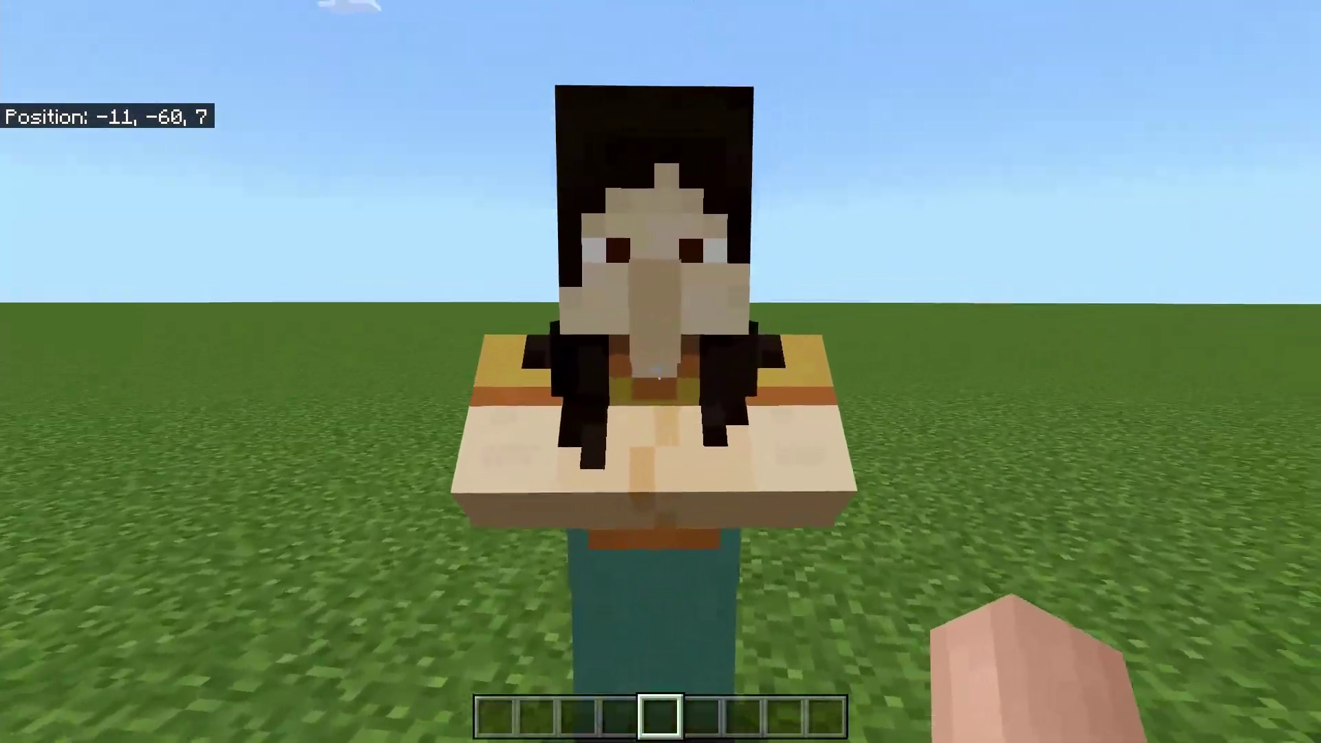
pyautogui.rightClick(659, 370)
pyautogui.click(660, 523)
pyautogui.click(802, 335)
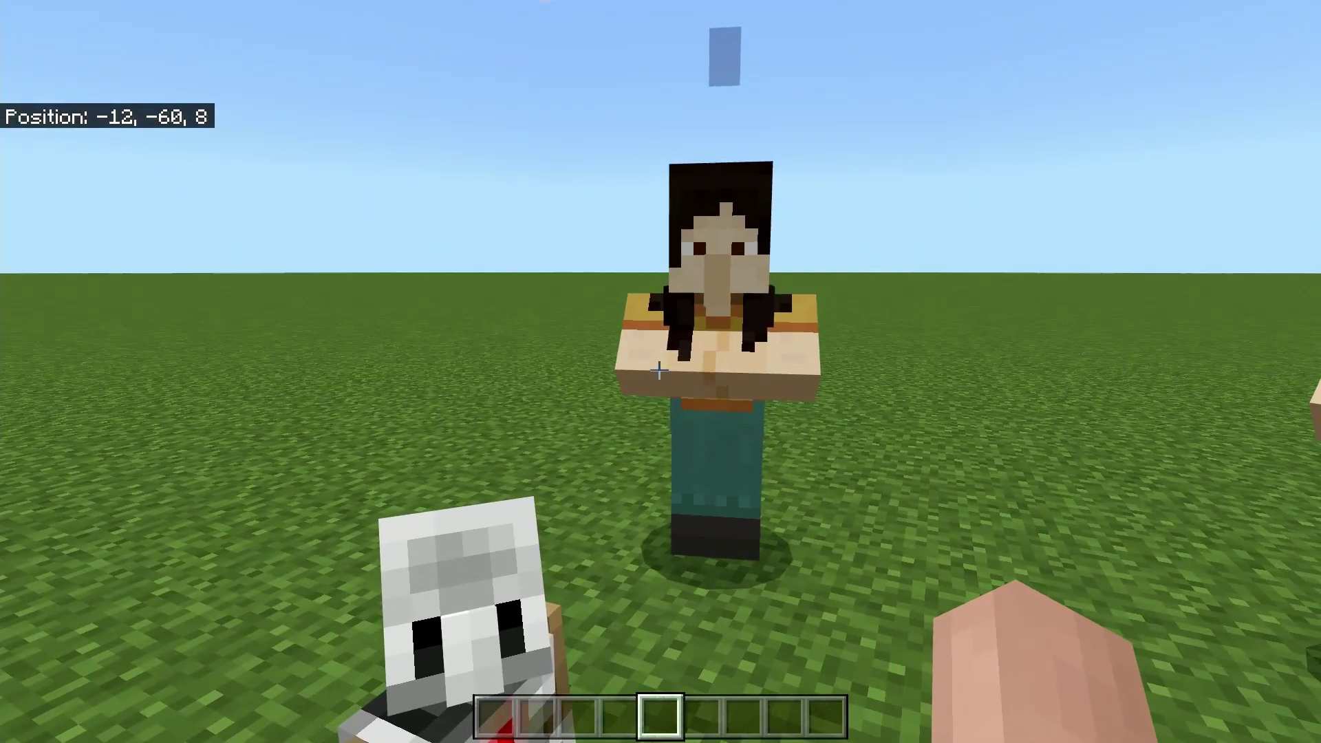
# Step: Walk around the agent and preview the middle NPC's dialogue with its Left, Right, Forward and Remove Agent options
pyautogui.press('s')
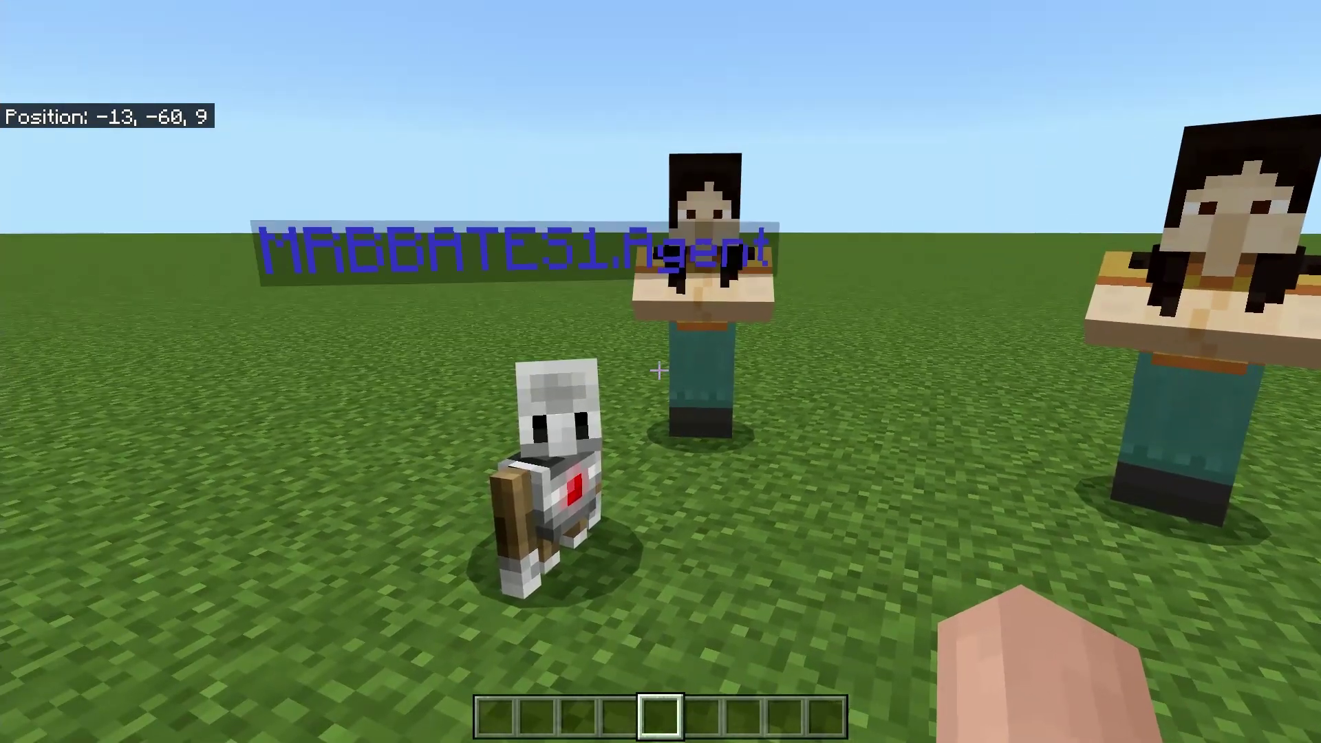
pyautogui.press('d')
pyautogui.press('d')
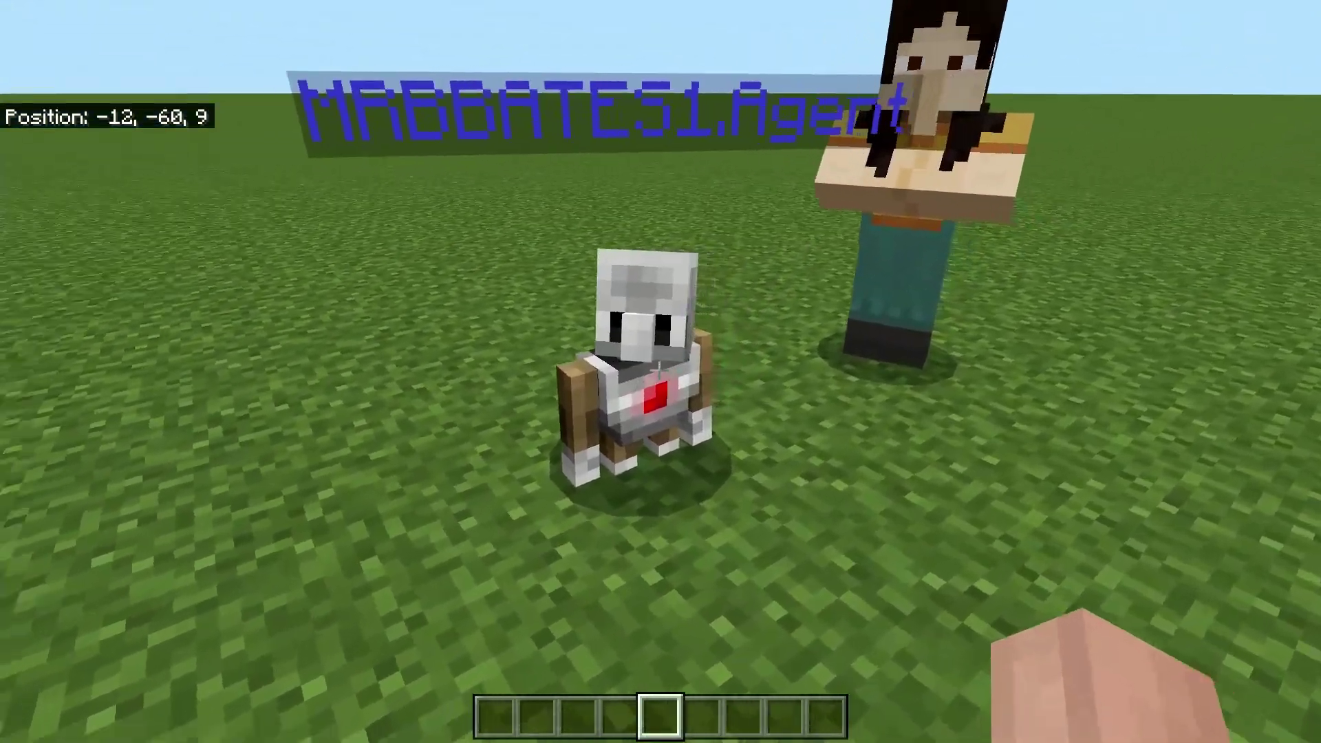
pyautogui.press('w')
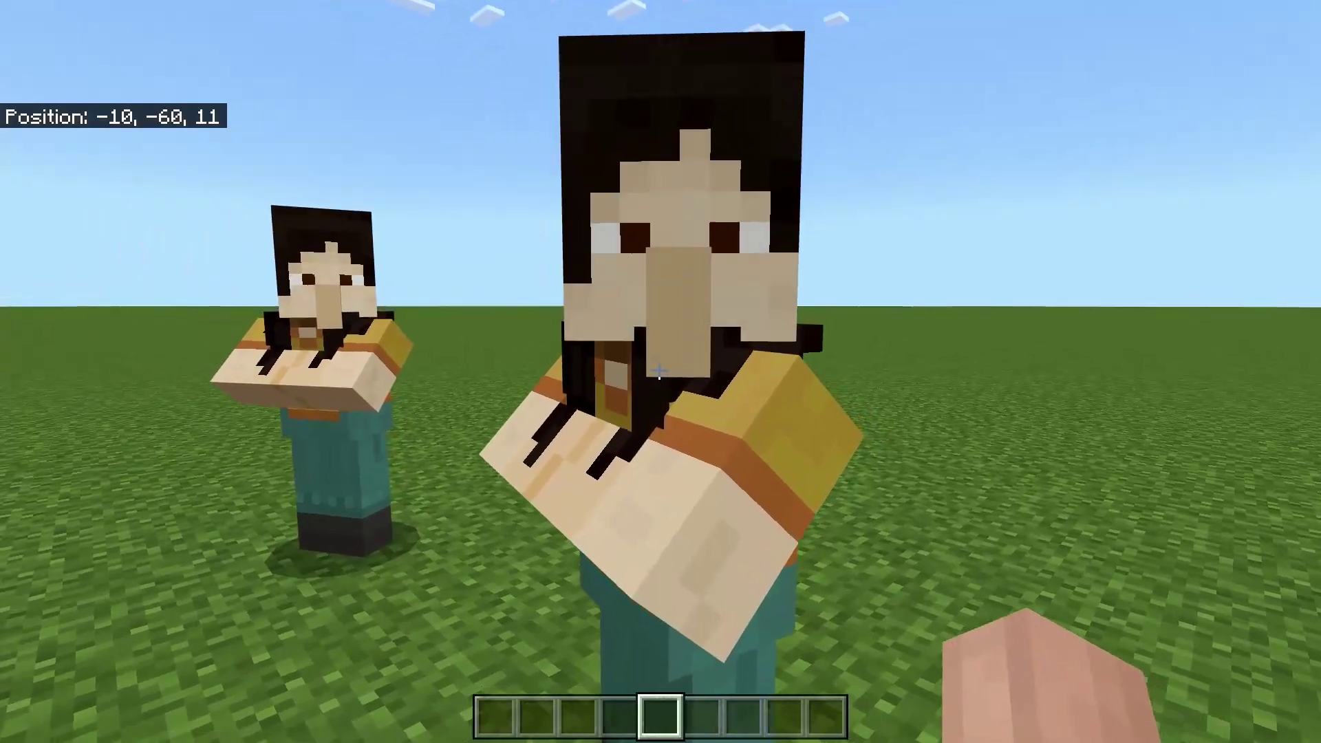
pyautogui.rightClick(659, 372)
pyautogui.click(698, 324)
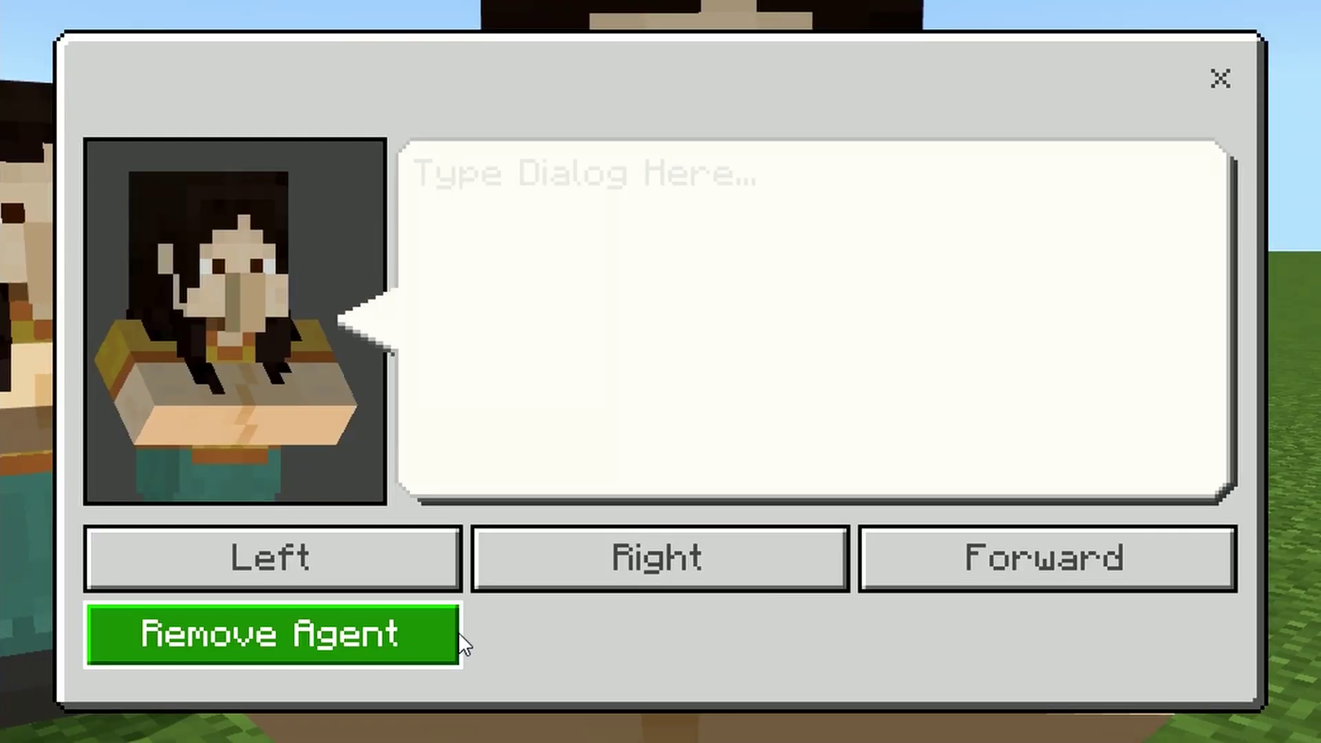
pyautogui.click(267, 651)
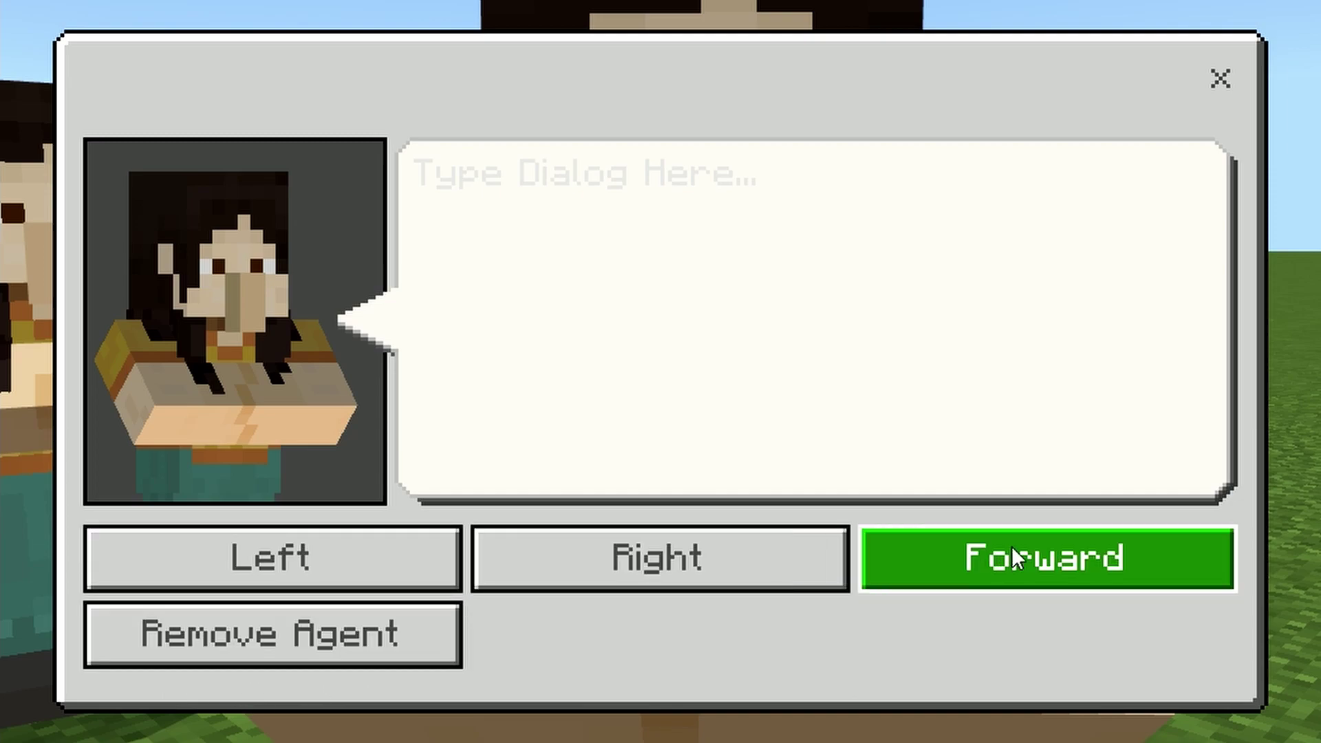
pyautogui.click(1213, 88)
pyautogui.click(962, 191)
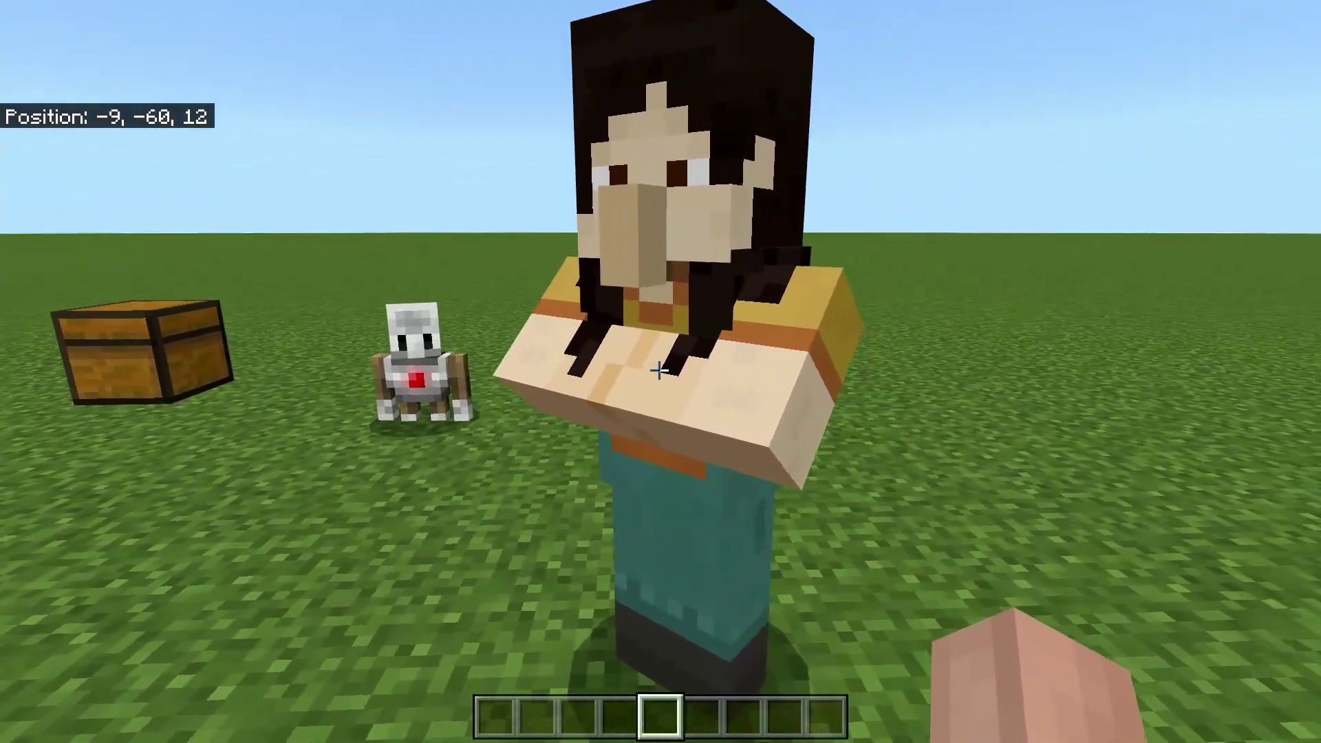
# Step: Turn the agent left and back to the right with the middle NPC's dialogue options
pyautogui.rightClick(659, 370)
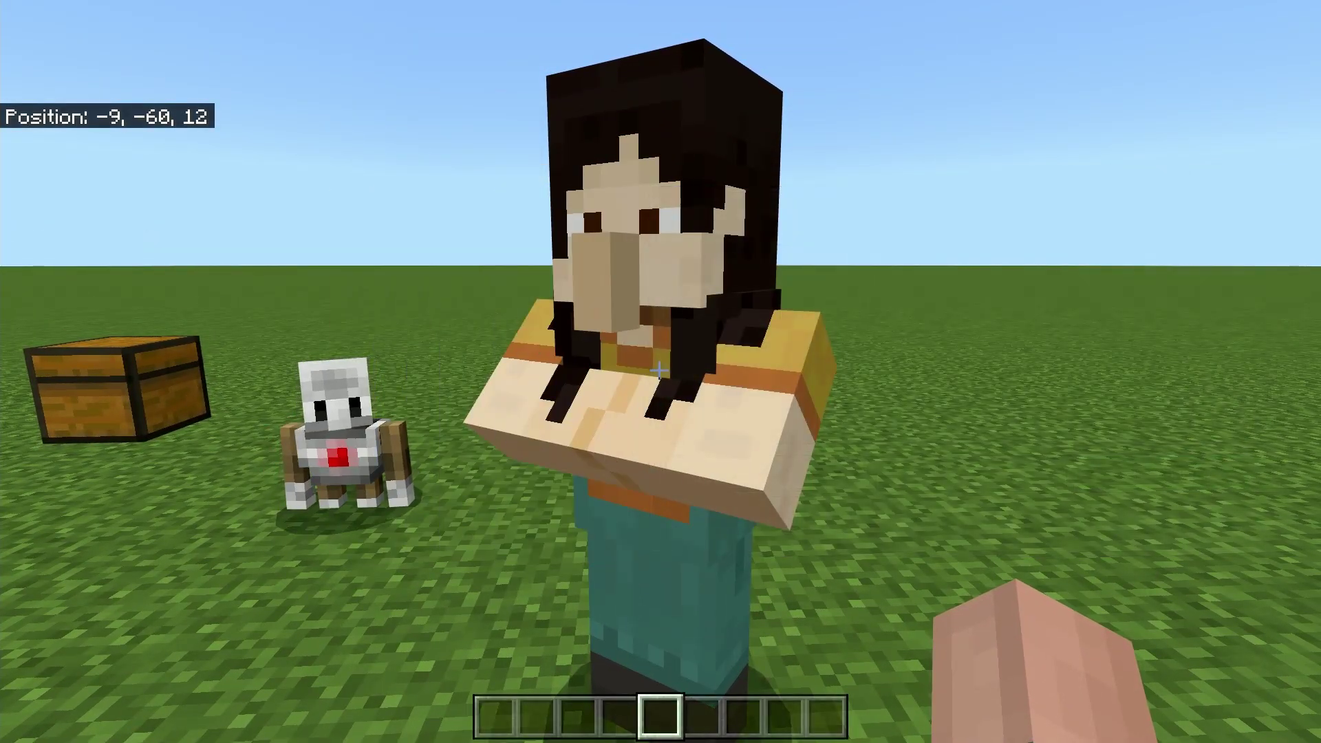
pyautogui.rightClick(658, 370)
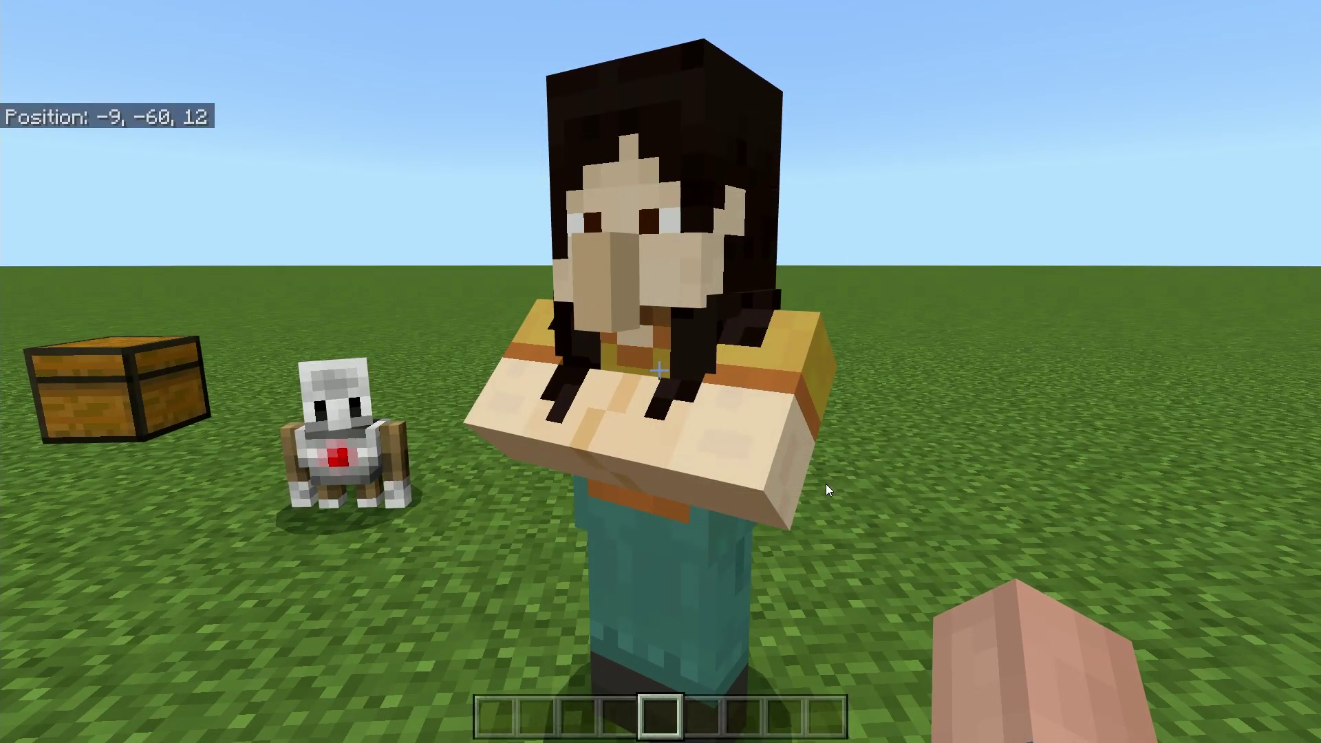
pyautogui.click(658, 321)
pyautogui.click(510, 473)
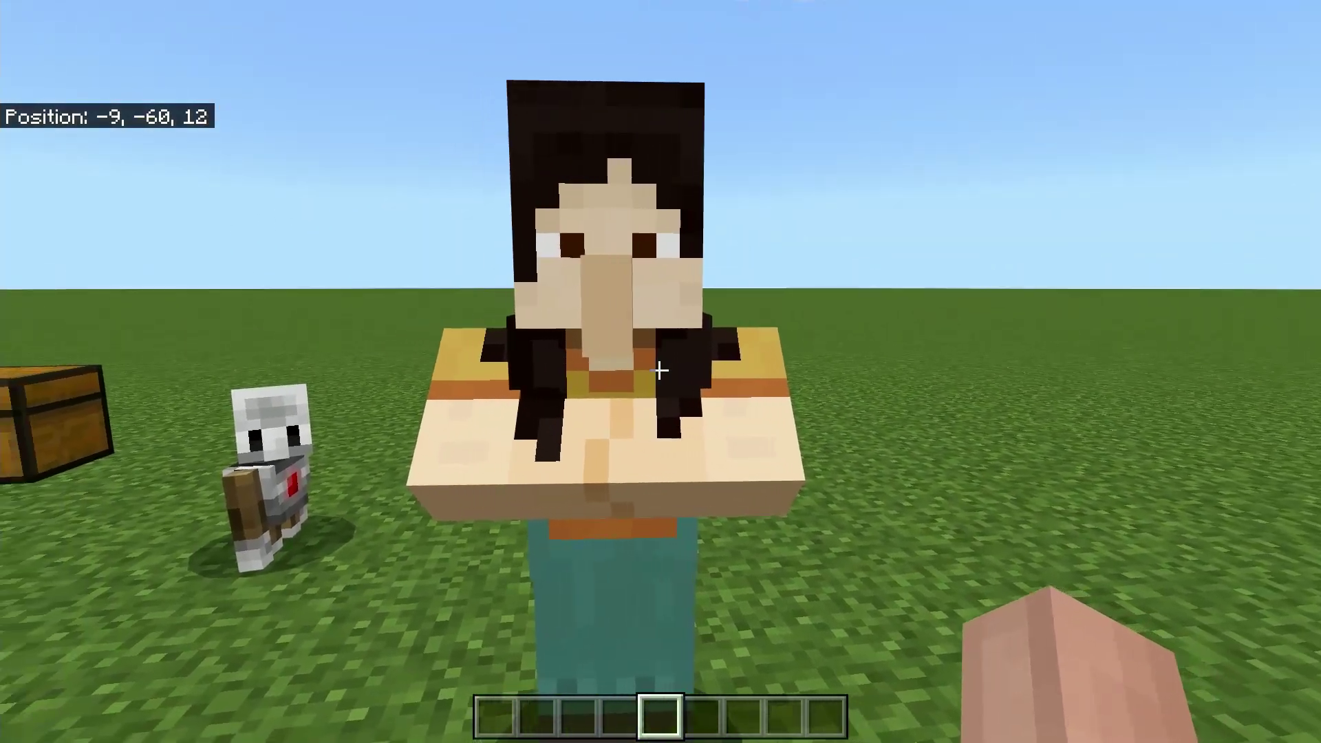
pyautogui.rightClick(659, 370)
pyautogui.click(629, 318)
pyautogui.click(630, 477)
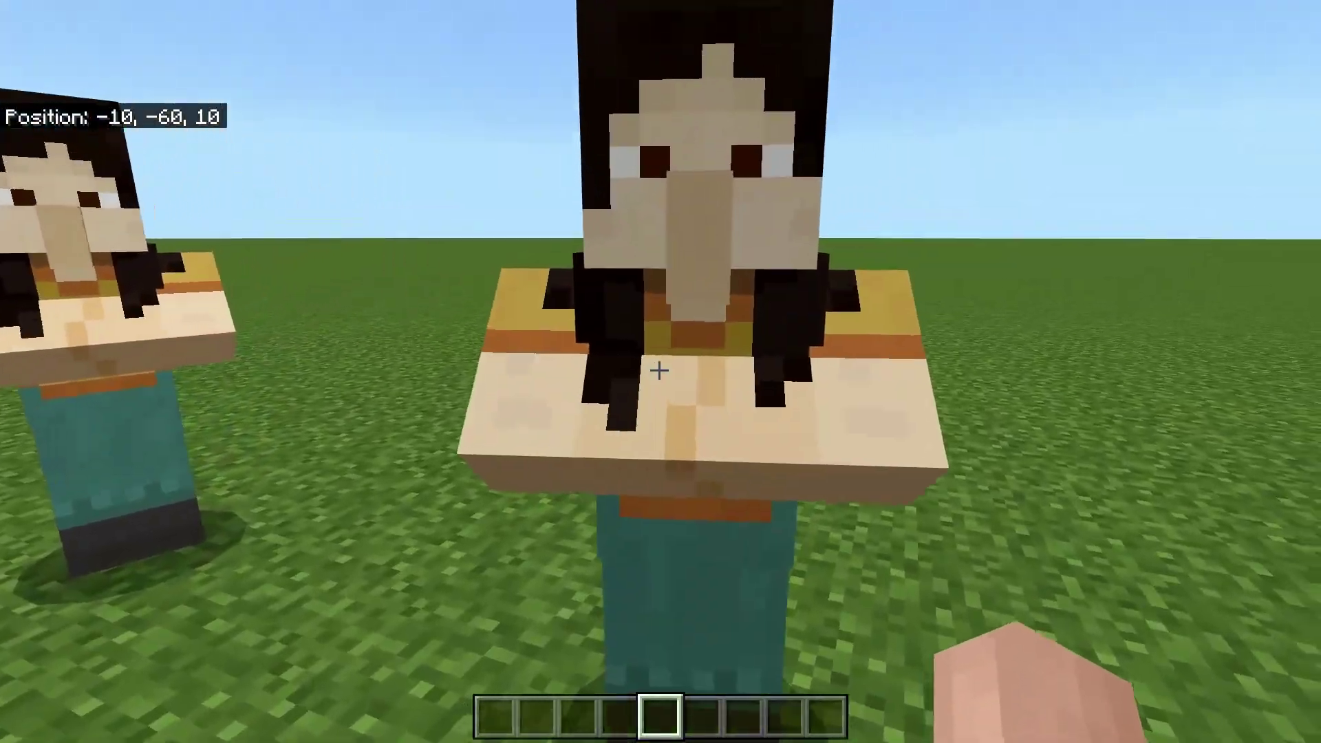
# Step: Open the middle NPC's advanced settings, and preview the third NPC's dialogue with its Place, Destroy, Collect and Drop options
pyautogui.rightClick(659, 370)
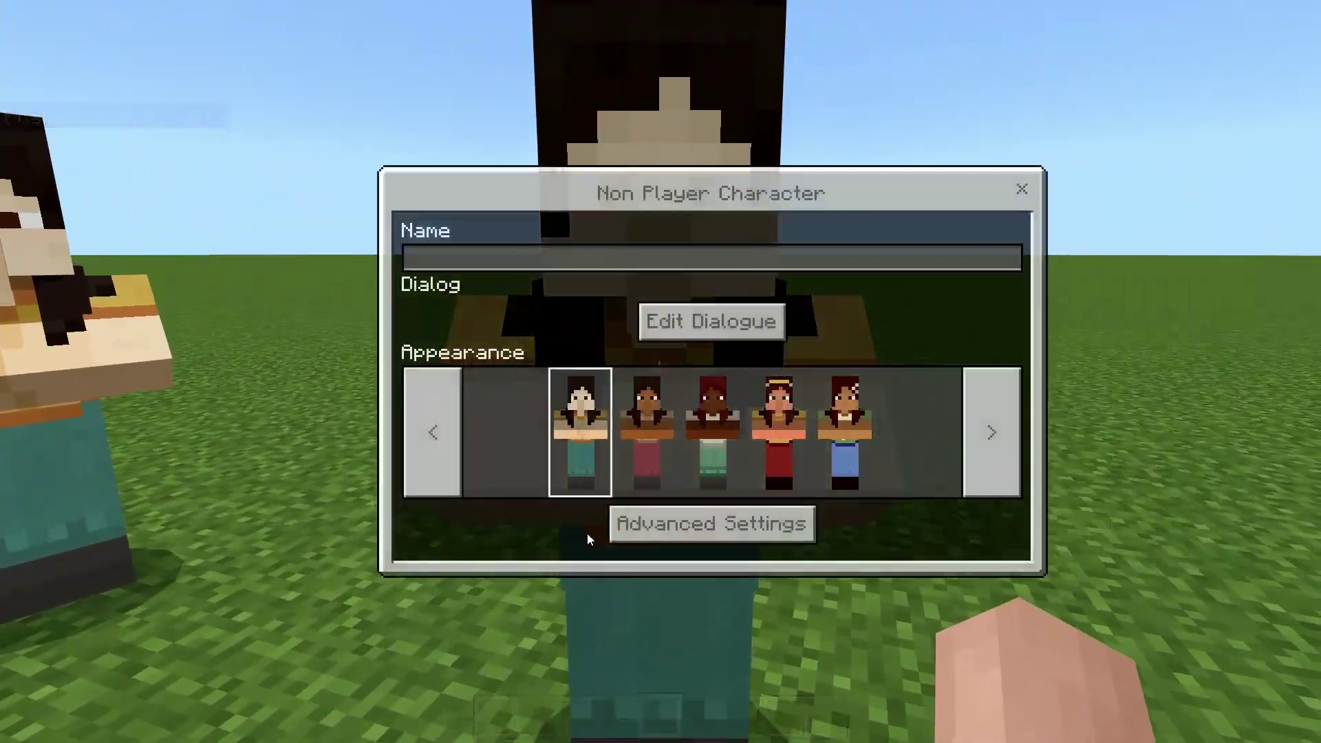
pyautogui.click(619, 523)
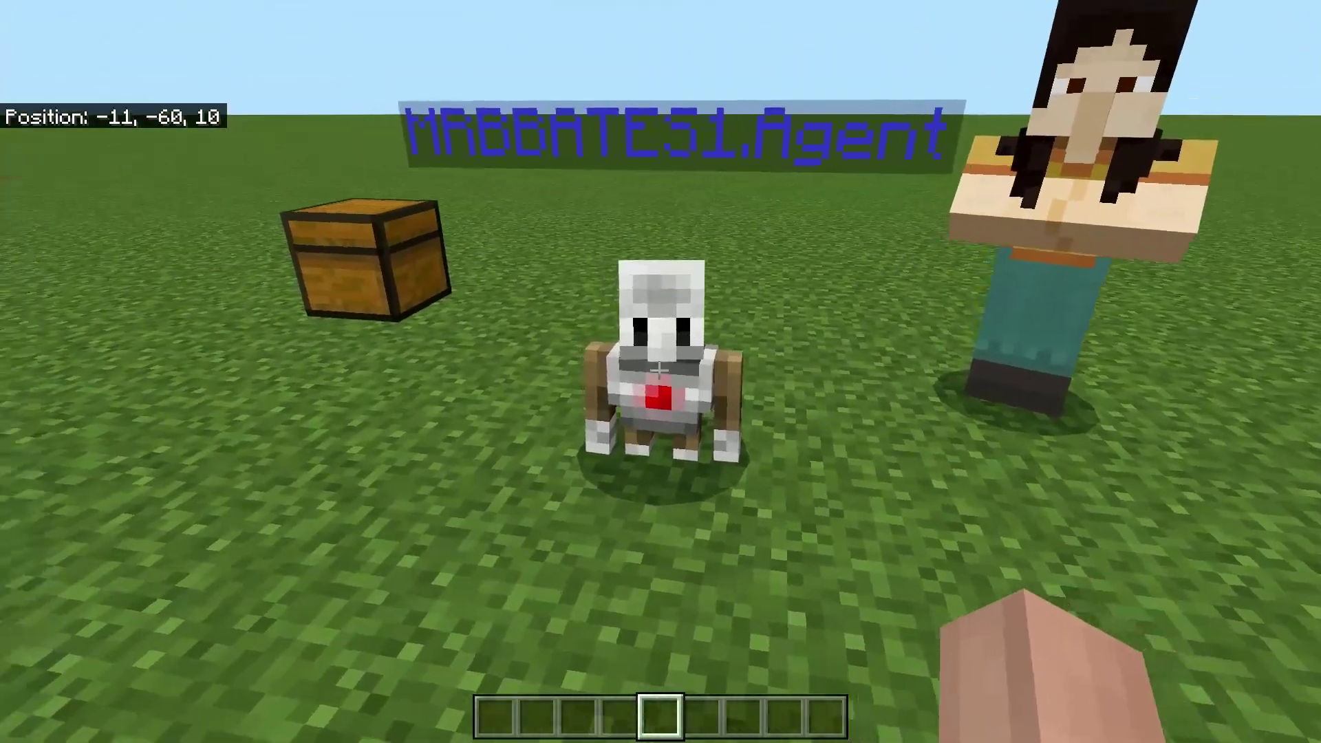
pyautogui.press('s')
pyautogui.press('w')
pyautogui.press('d')
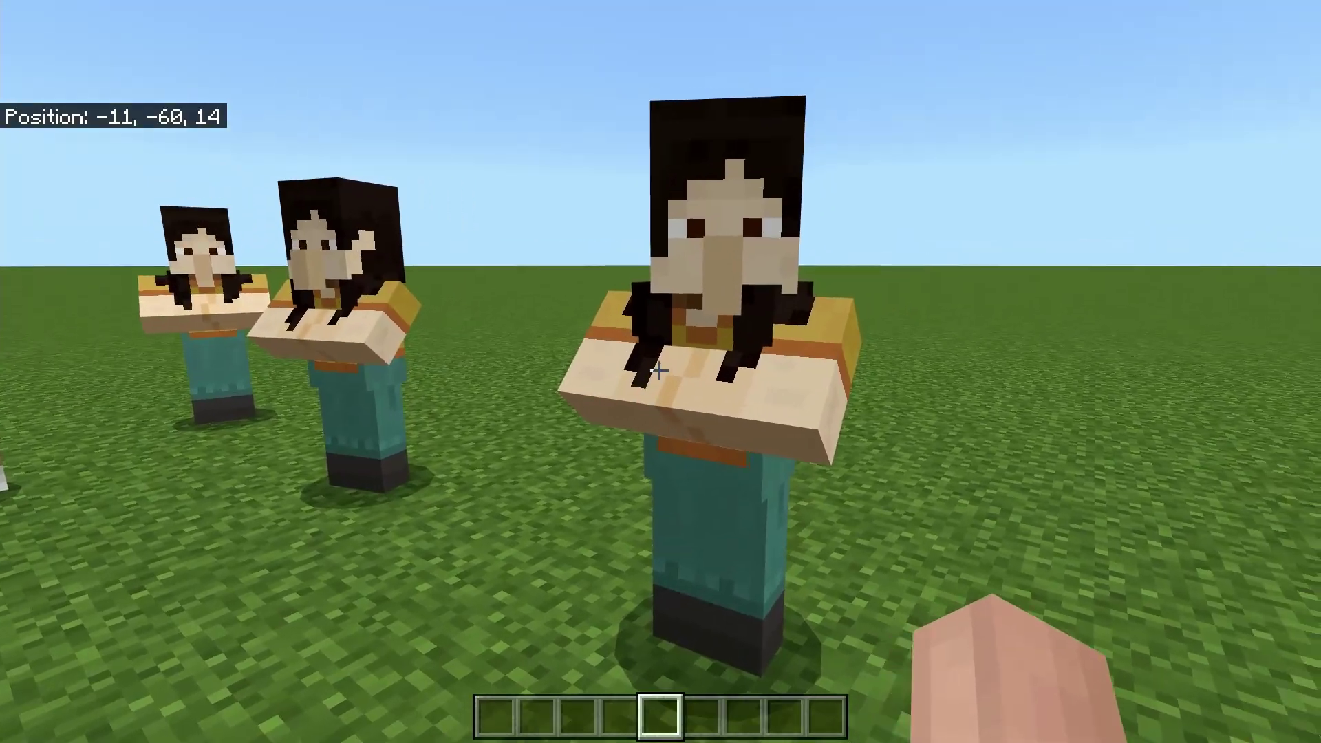
pyautogui.rightClick(659, 371)
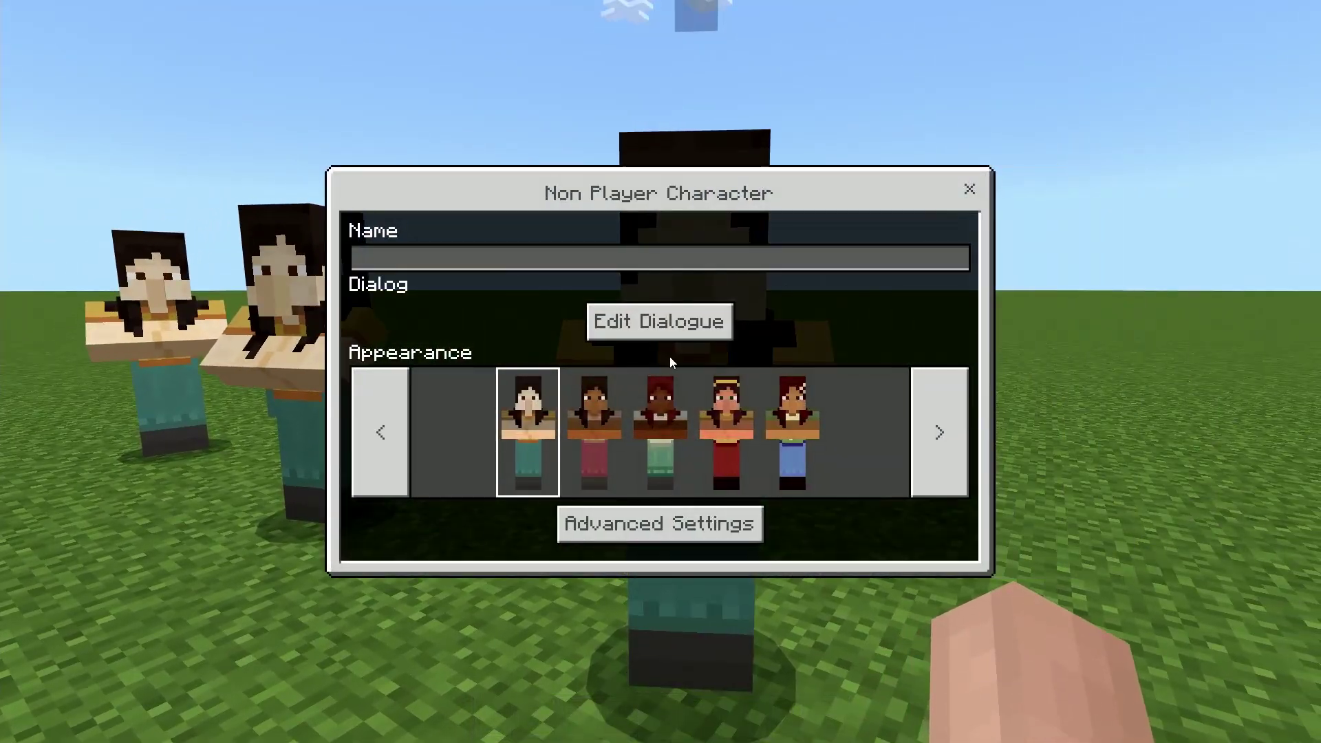
pyautogui.click(662, 329)
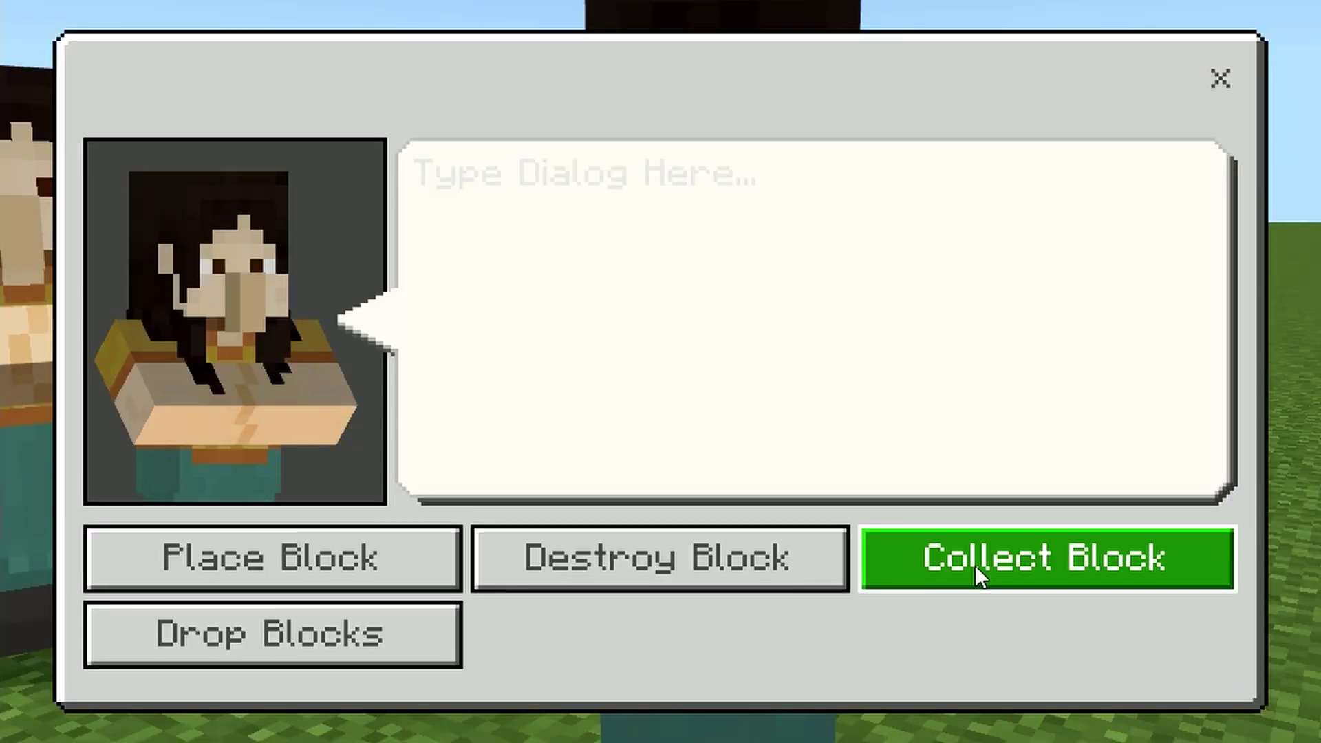
pyautogui.click(1242, 103)
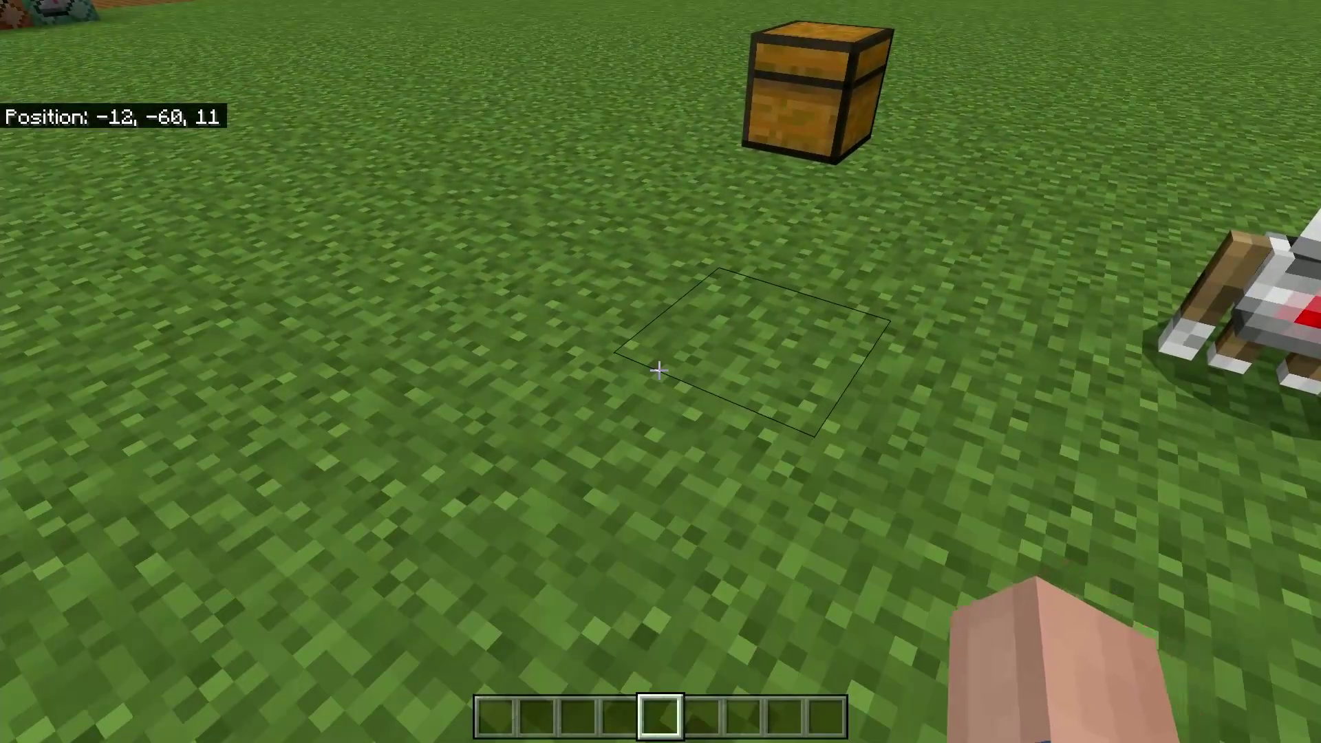
# Step: Make the agent place a grass block in front of itself with the third NPC's Place Block option
pyautogui.press('1')
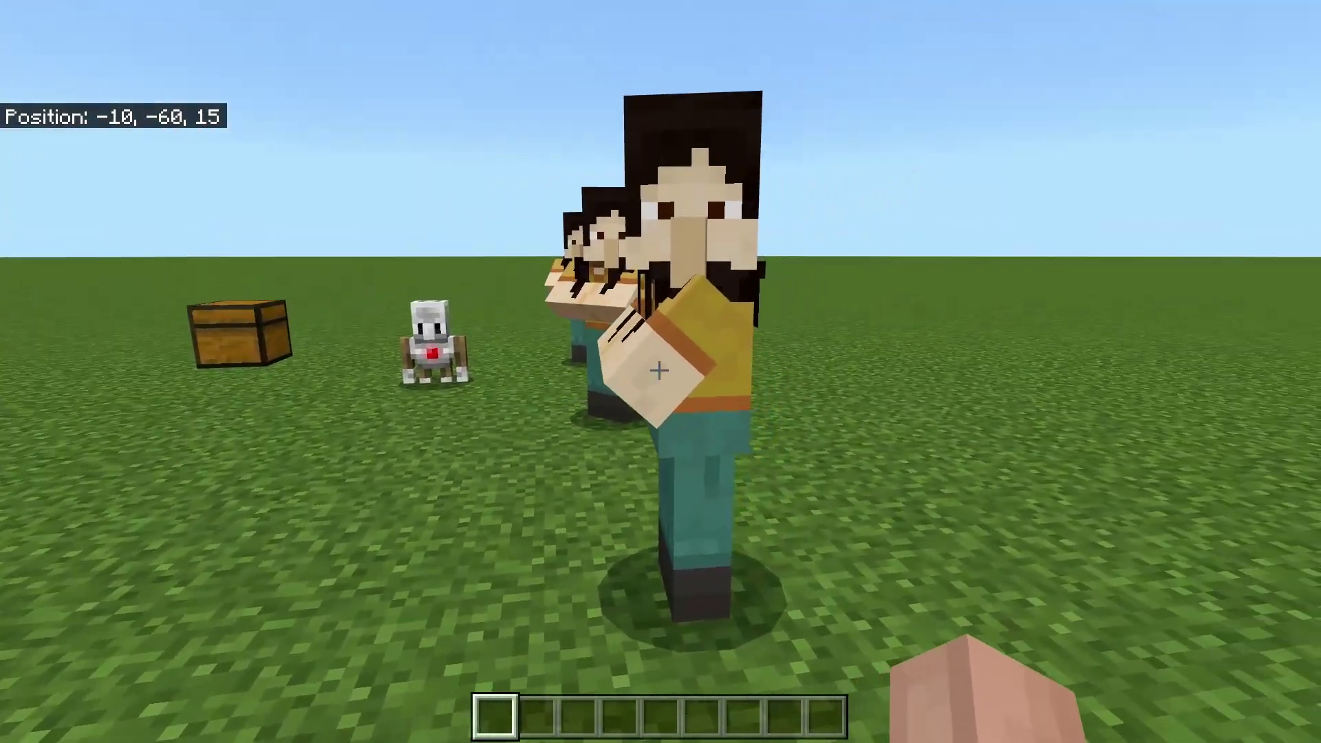
pyautogui.rightClick(658, 371)
pyautogui.click(662, 319)
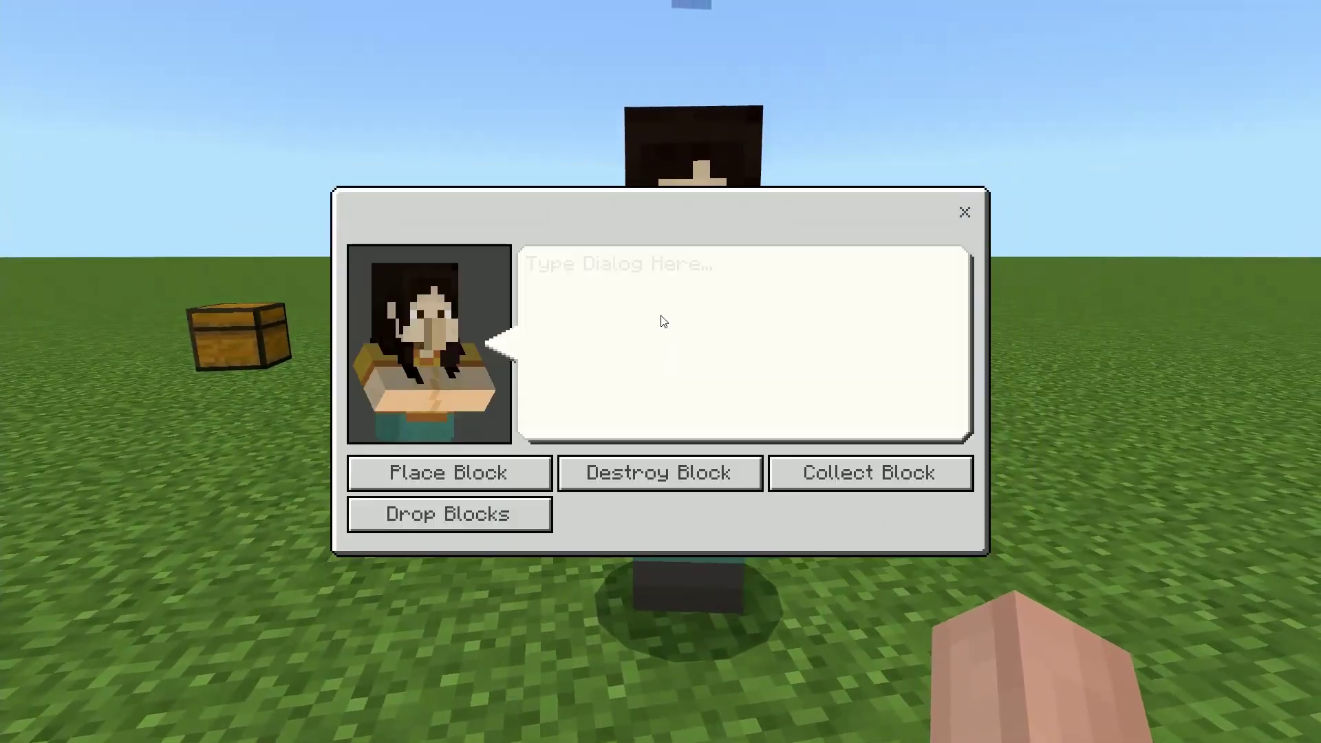
pyautogui.click(483, 473)
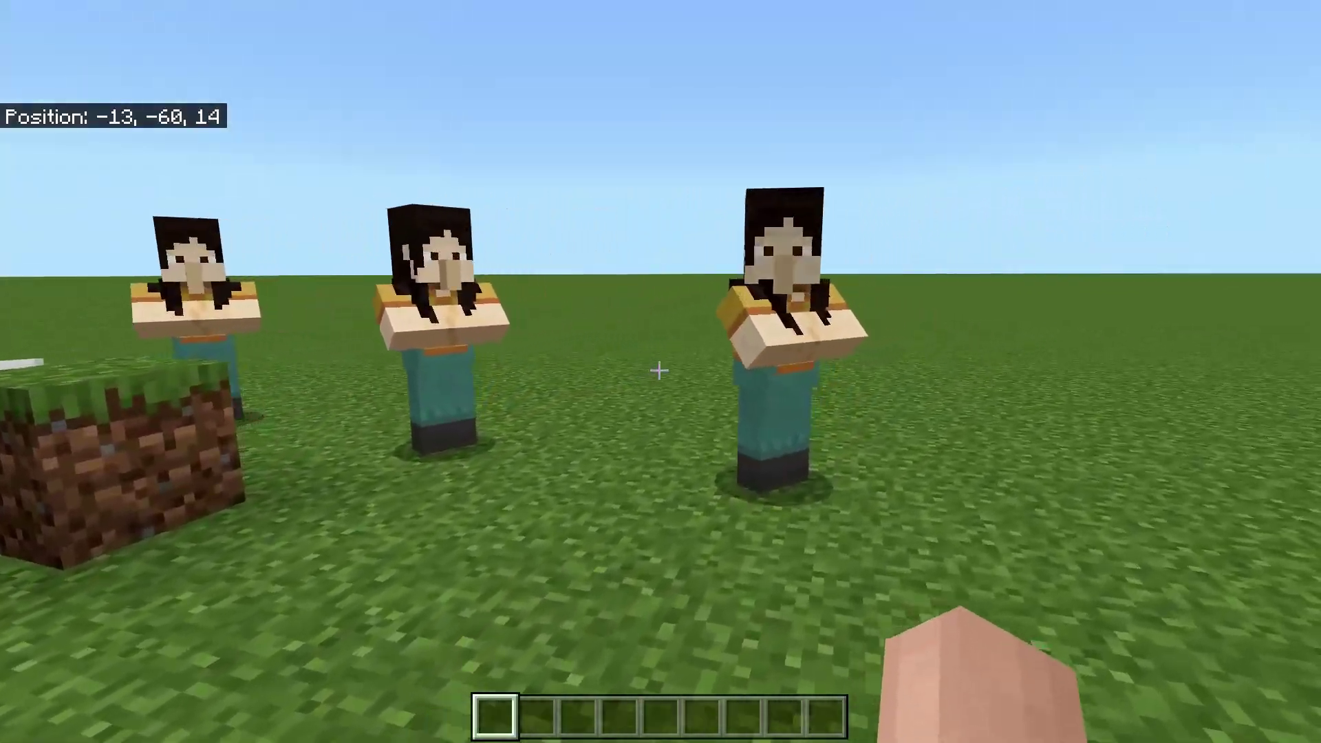
# Step: Make the agent destroy the block in front of it and collect the dropped item through the third NPC
pyautogui.rightClick(658, 371)
pyautogui.click(660, 472)
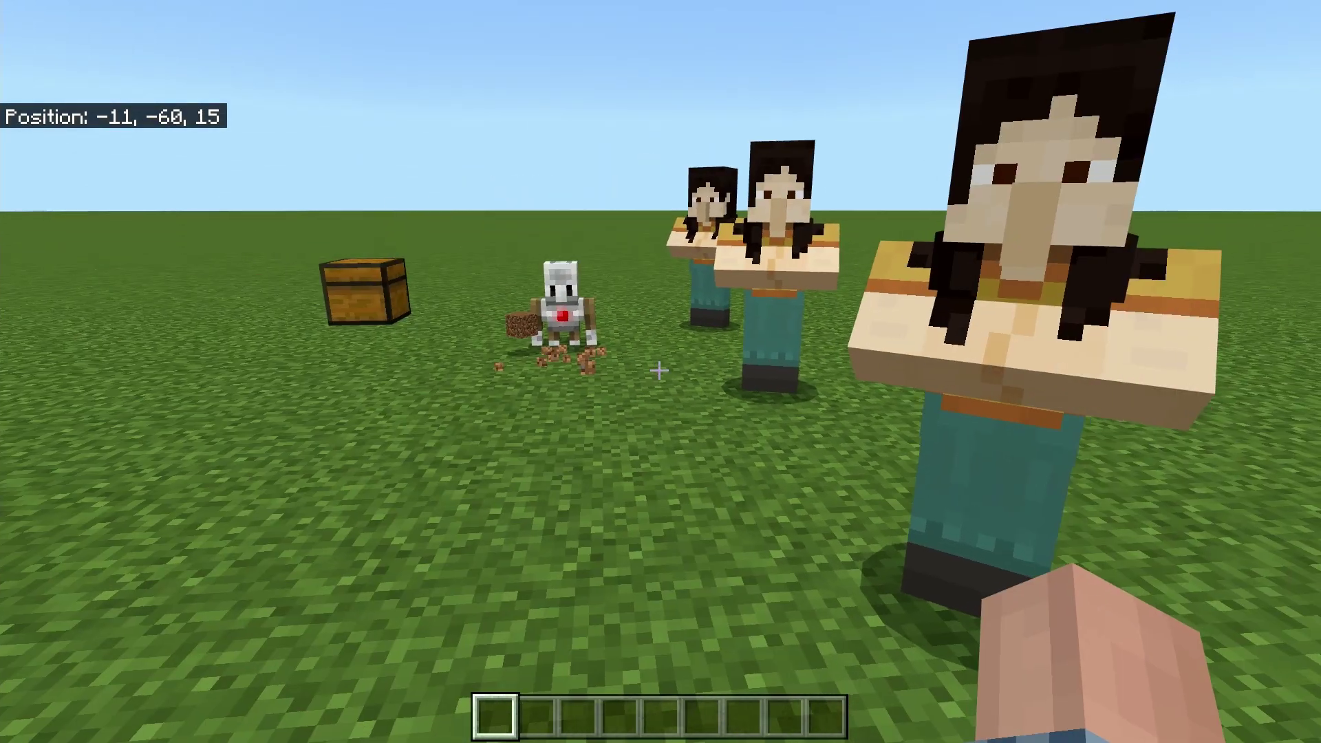
pyautogui.rightClick(660, 371)
pyautogui.click(869, 473)
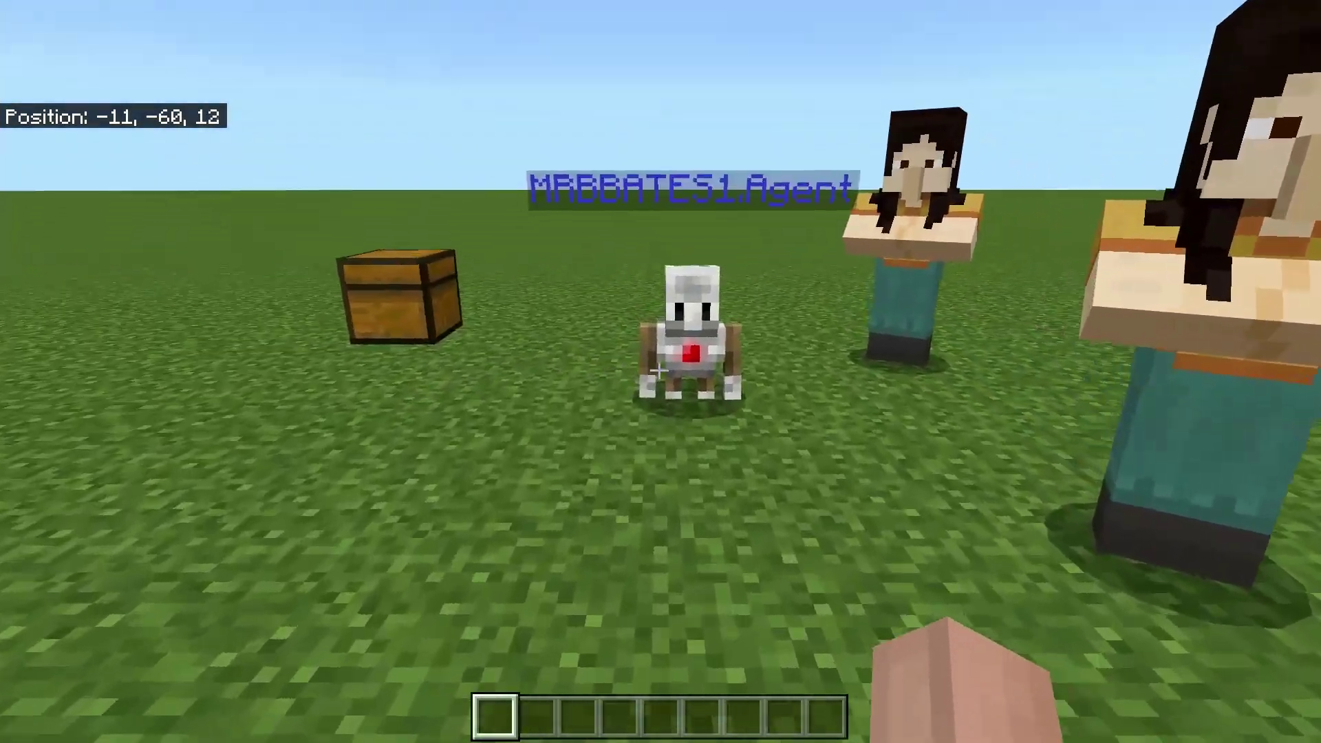
# Step: Inspect the collected items in the agent's inventory
pyautogui.rightClick(658, 370)
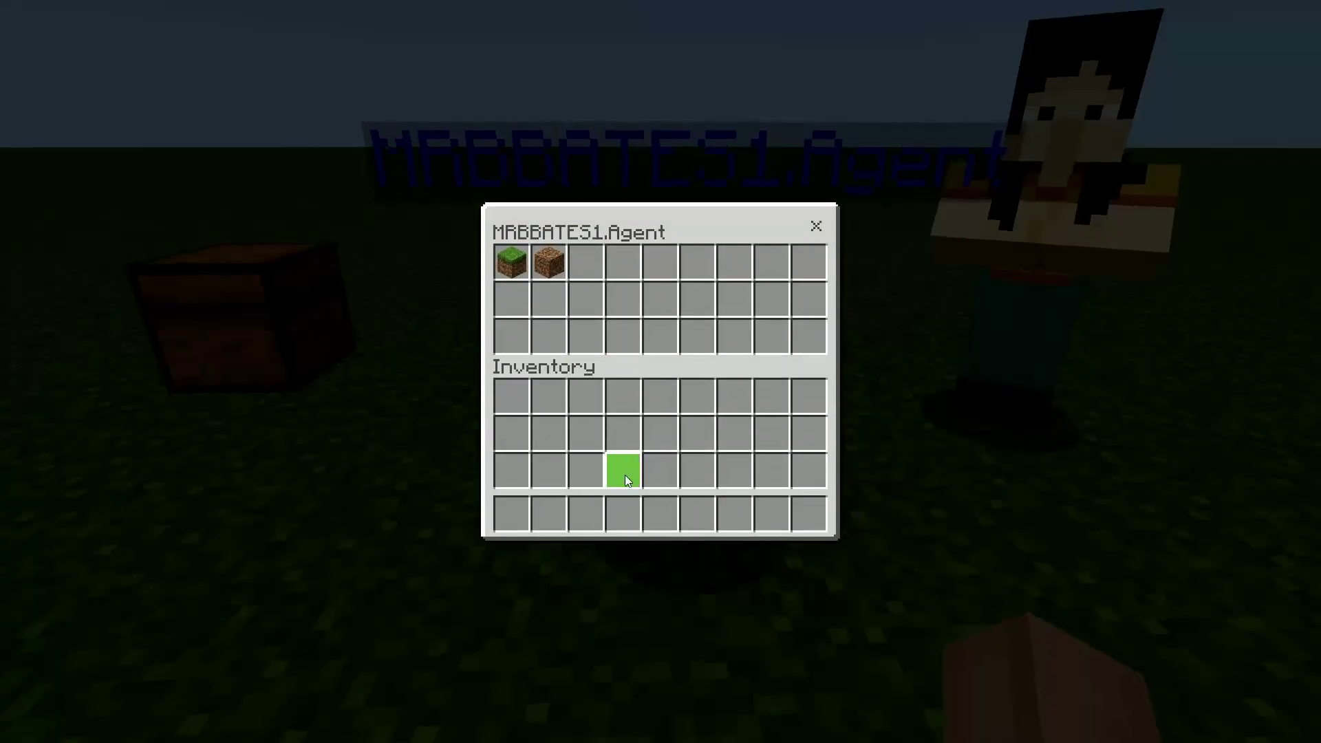
pyautogui.click(507, 256)
pyautogui.click(507, 263)
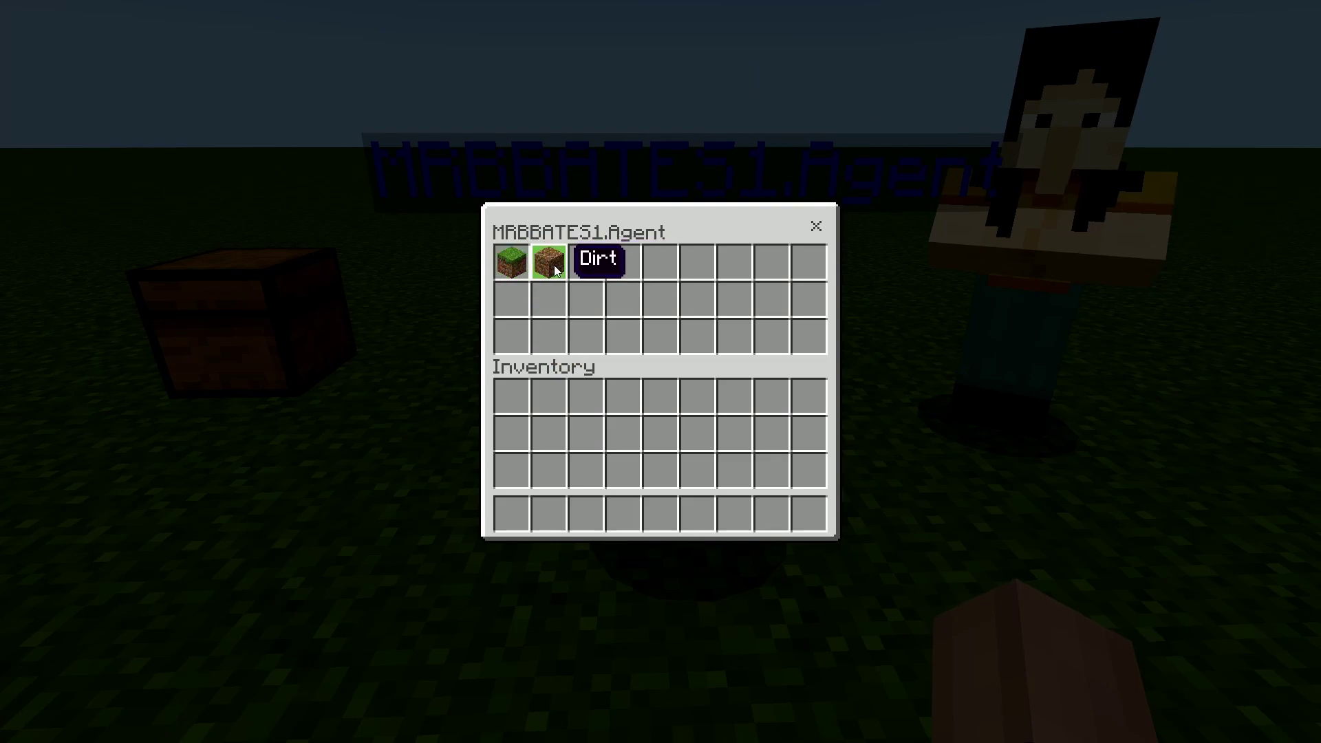
pyautogui.click(556, 270)
pyautogui.click(559, 270)
pyautogui.click(828, 226)
# Step: Make the agent drop its blocks through the third NPC, pick them up and select an empty hotbar slot
pyautogui.press('w')
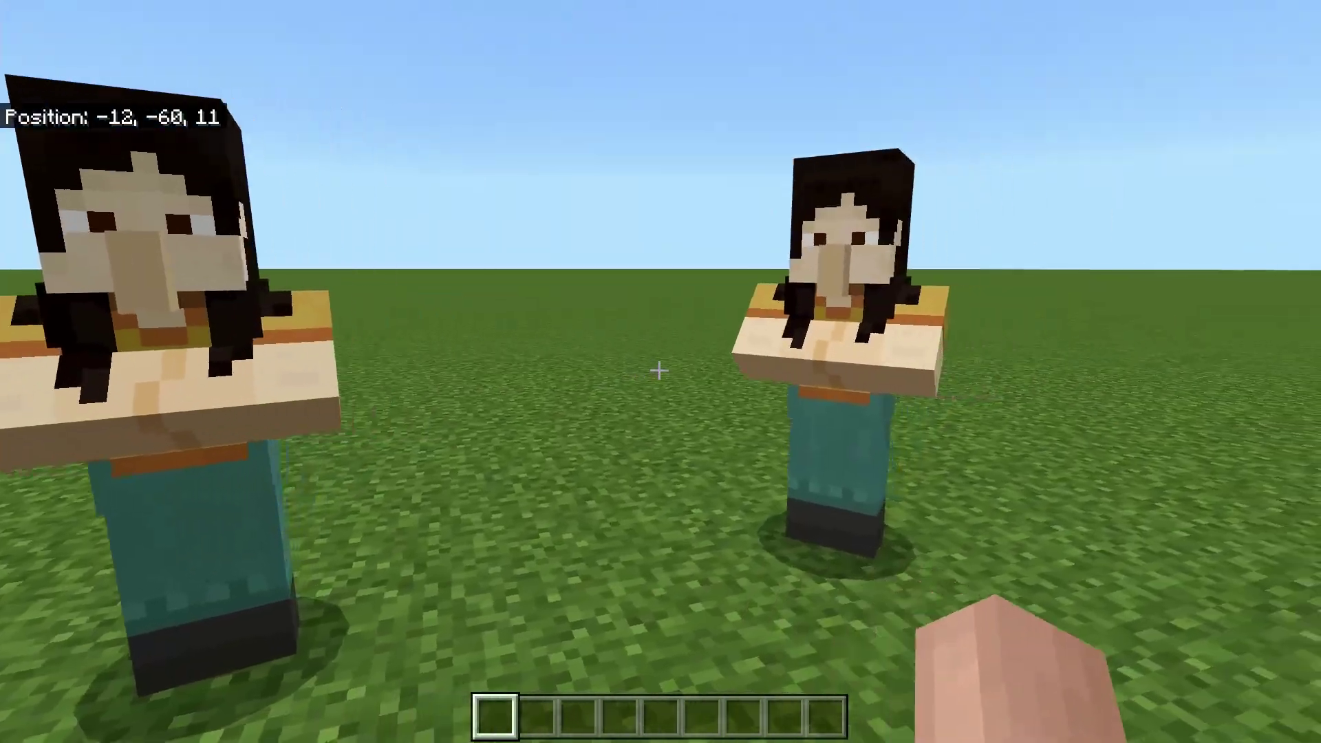
pyautogui.rightClick(660, 371)
pyautogui.click(473, 528)
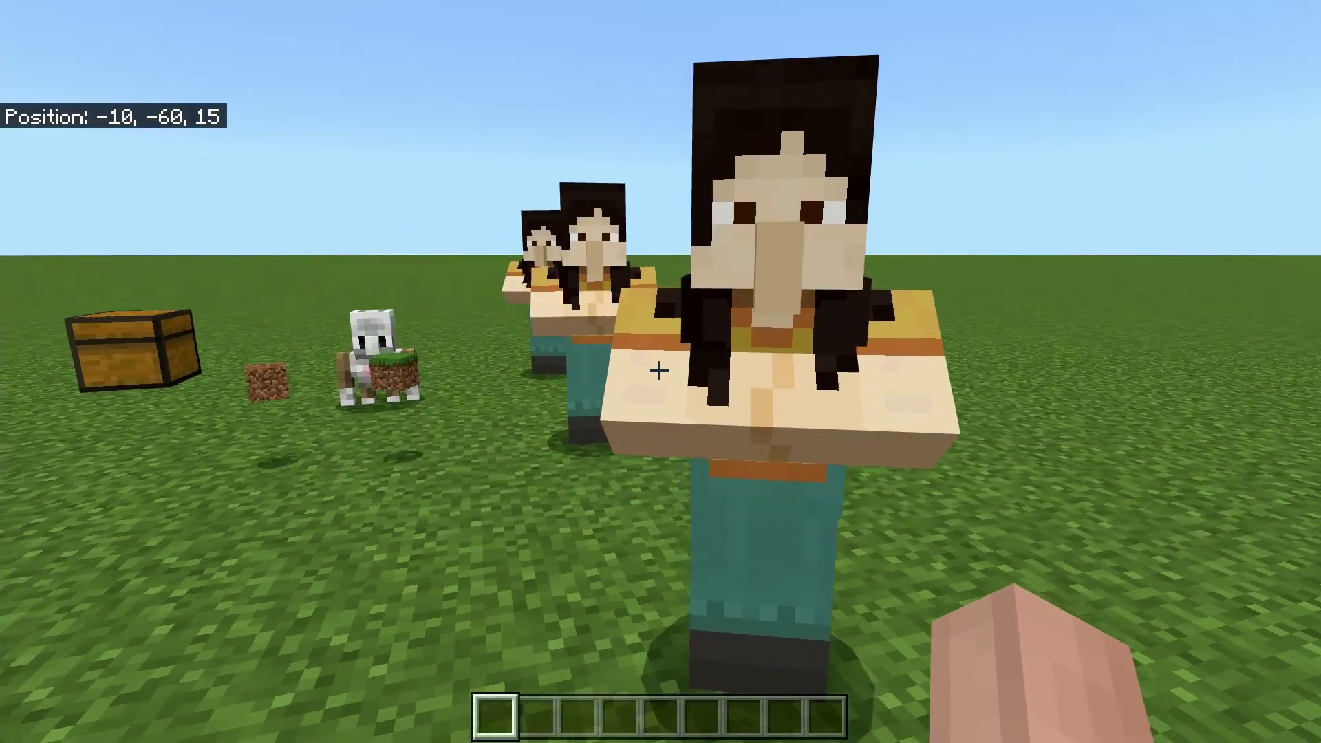
pyautogui.press('s')
pyautogui.press('w')
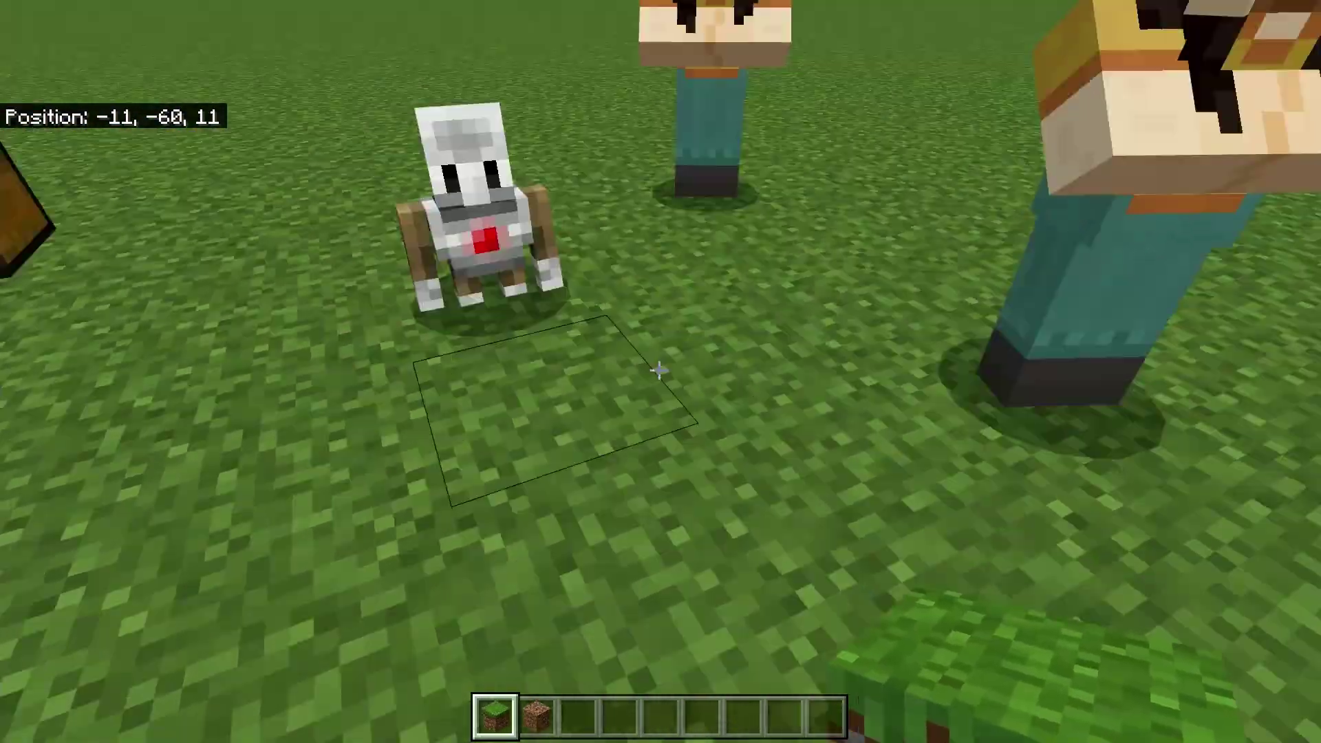
pyautogui.press('s')
pyautogui.scroll(-2, 660, 371)
# Step: Examine the third NPC's advanced settings, including the command behind Place Block, and its dialogue preview
pyautogui.rightClick(660, 371)
pyautogui.click(824, 523)
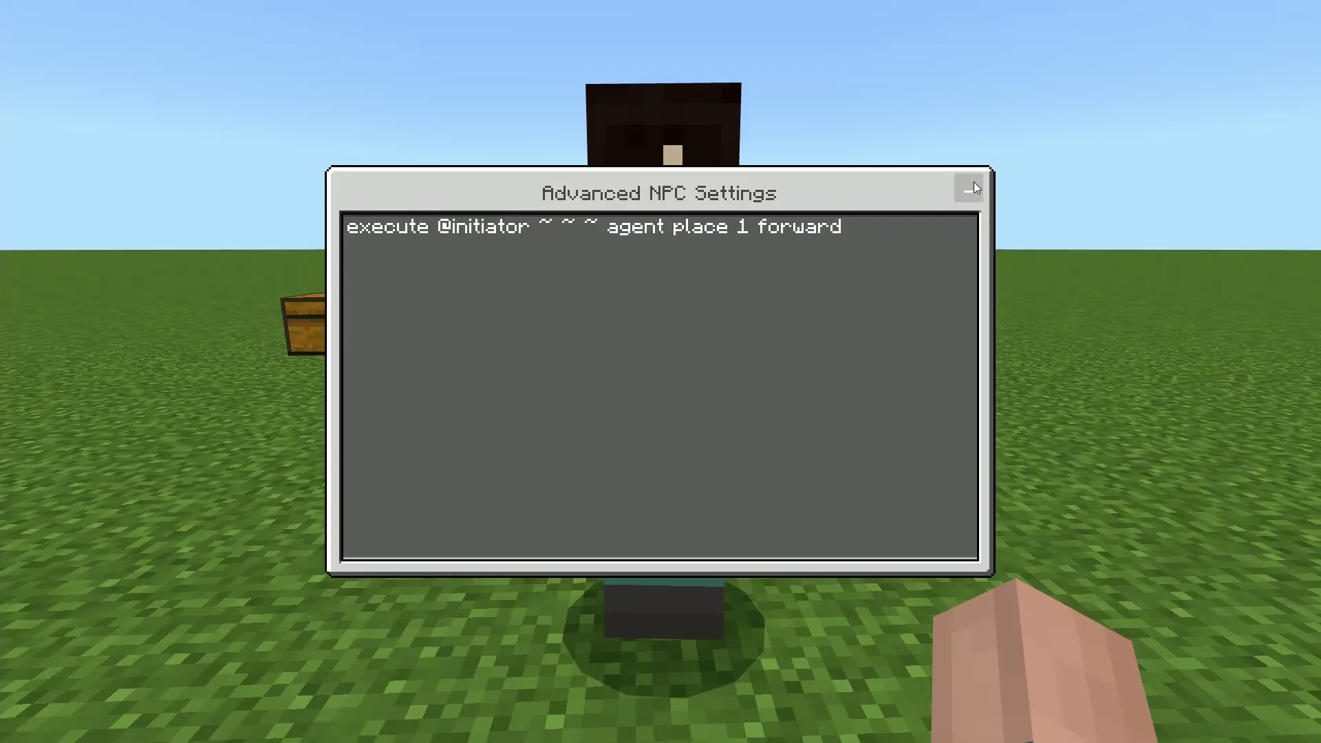
pyautogui.click(1190, 63)
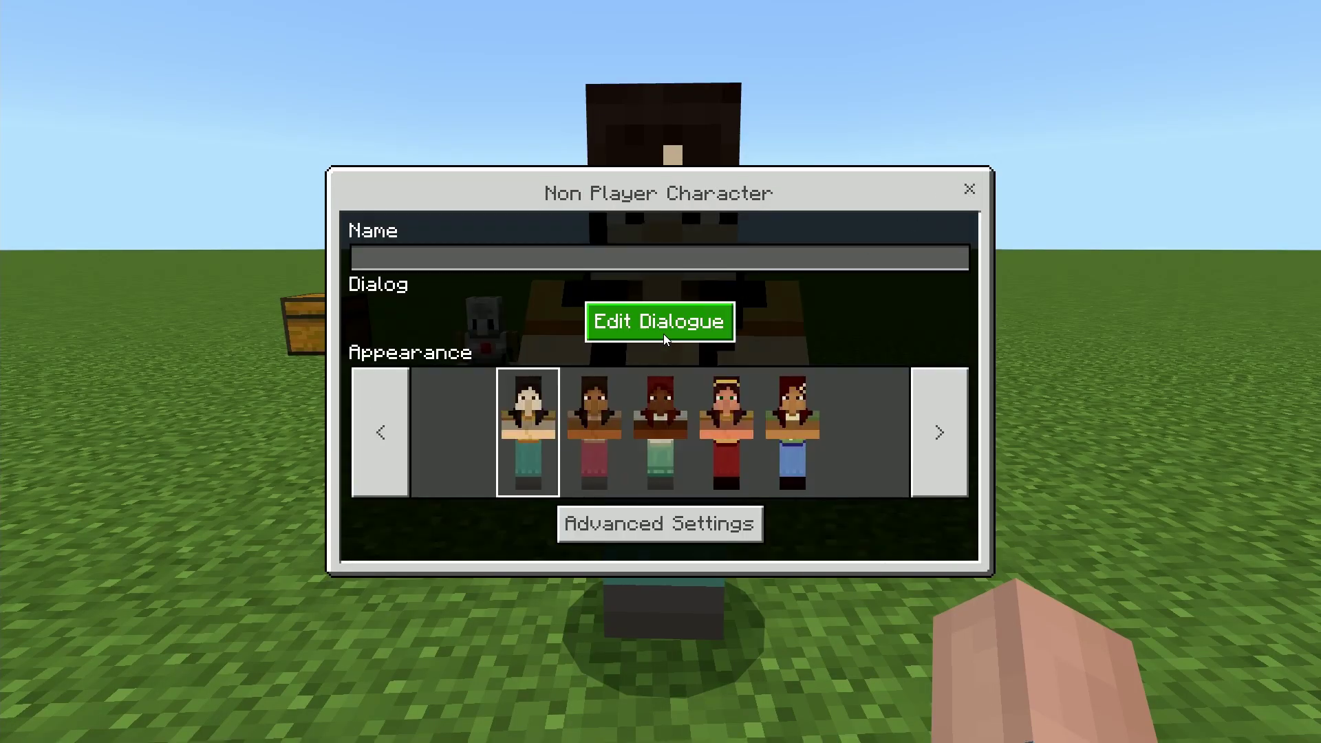
pyautogui.click(663, 333)
pyautogui.click(965, 211)
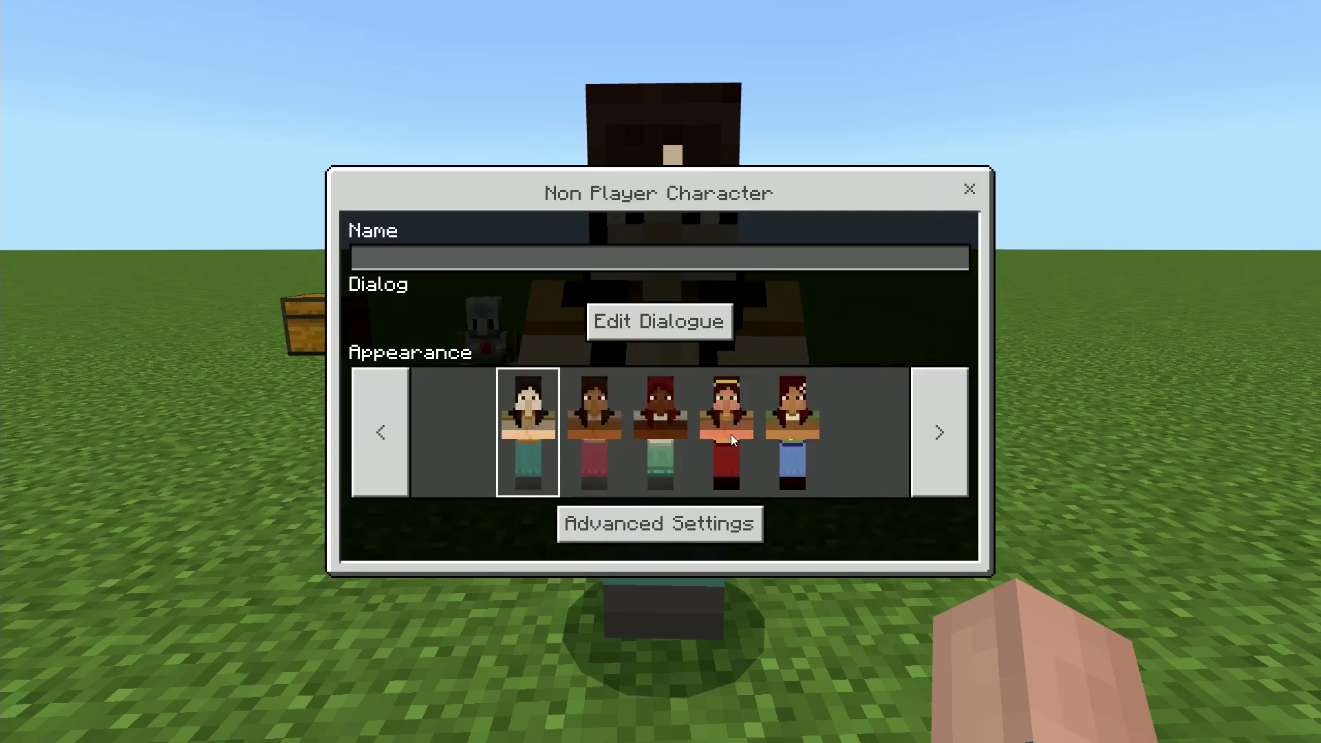
pyautogui.click(660, 523)
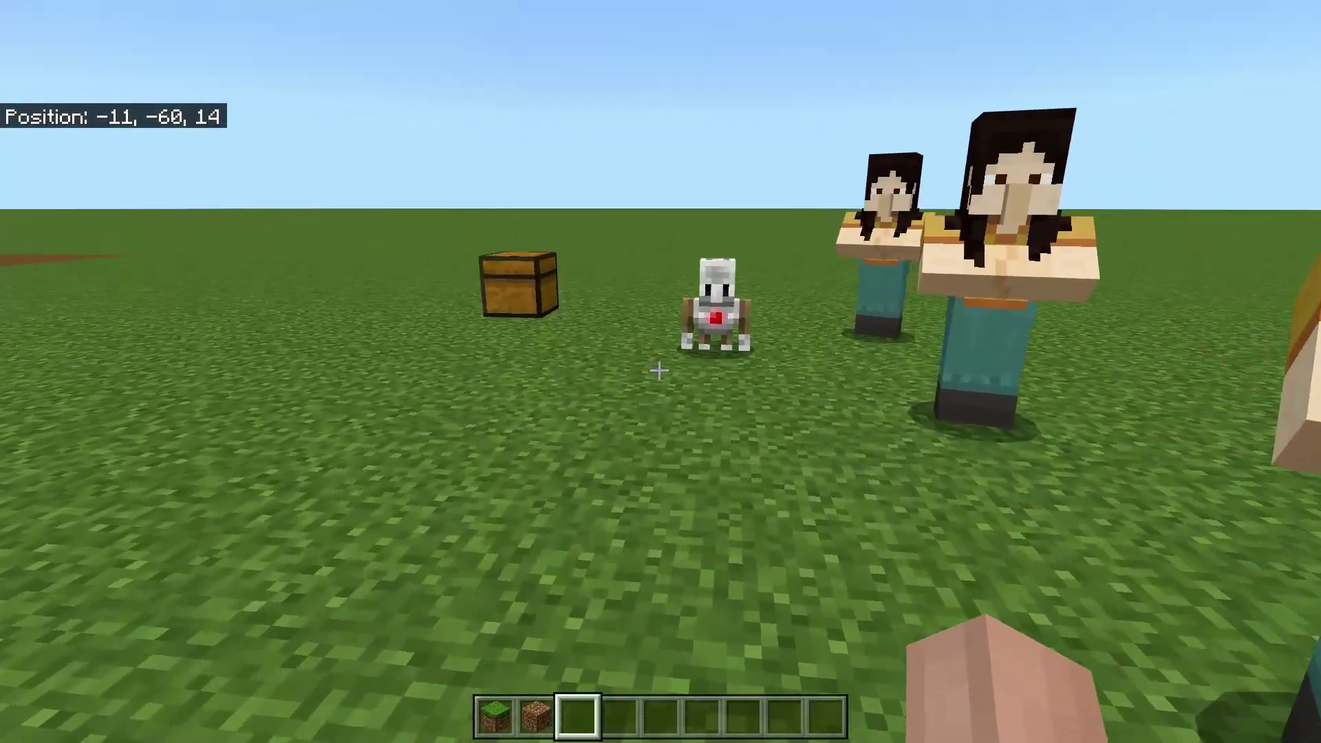
# Step: Have the agent place the dirt block beside it through the third NPC and walk over to the agent
pyautogui.rightClick(659, 370)
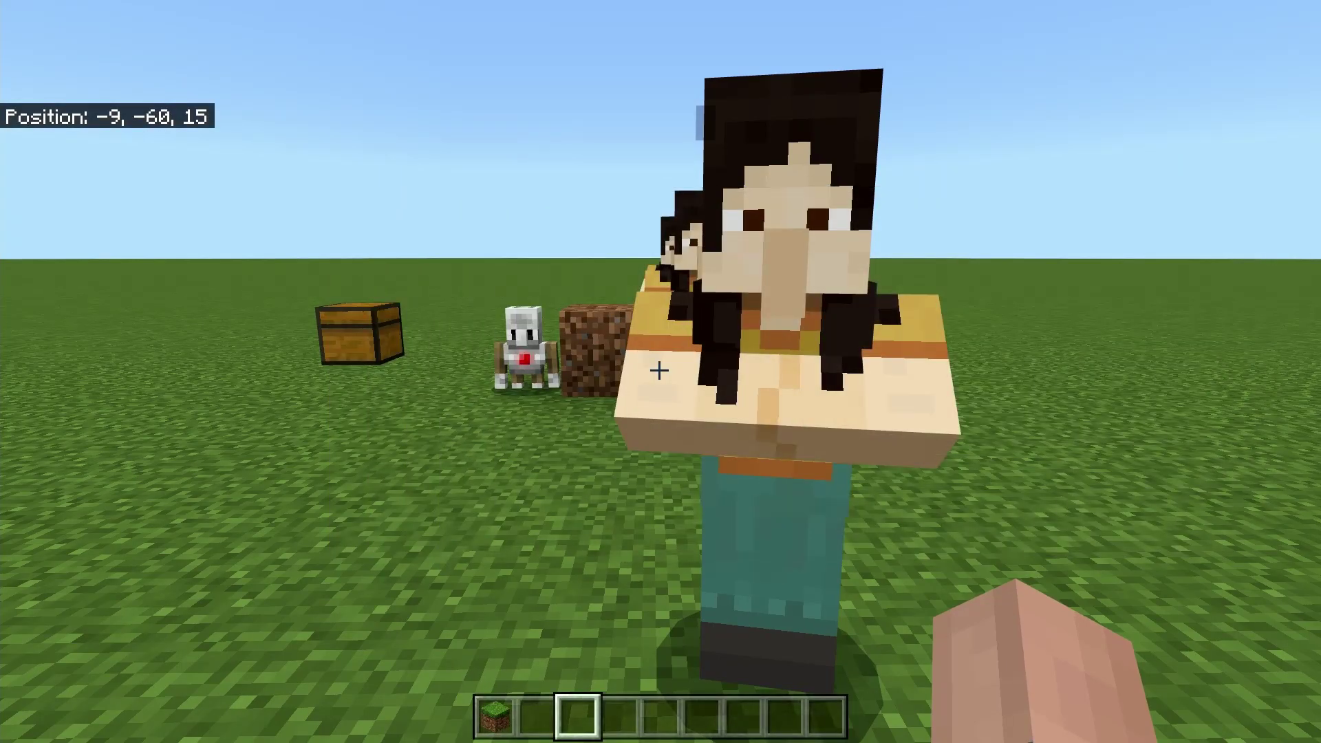
pyautogui.press('a')
pyautogui.press('w')
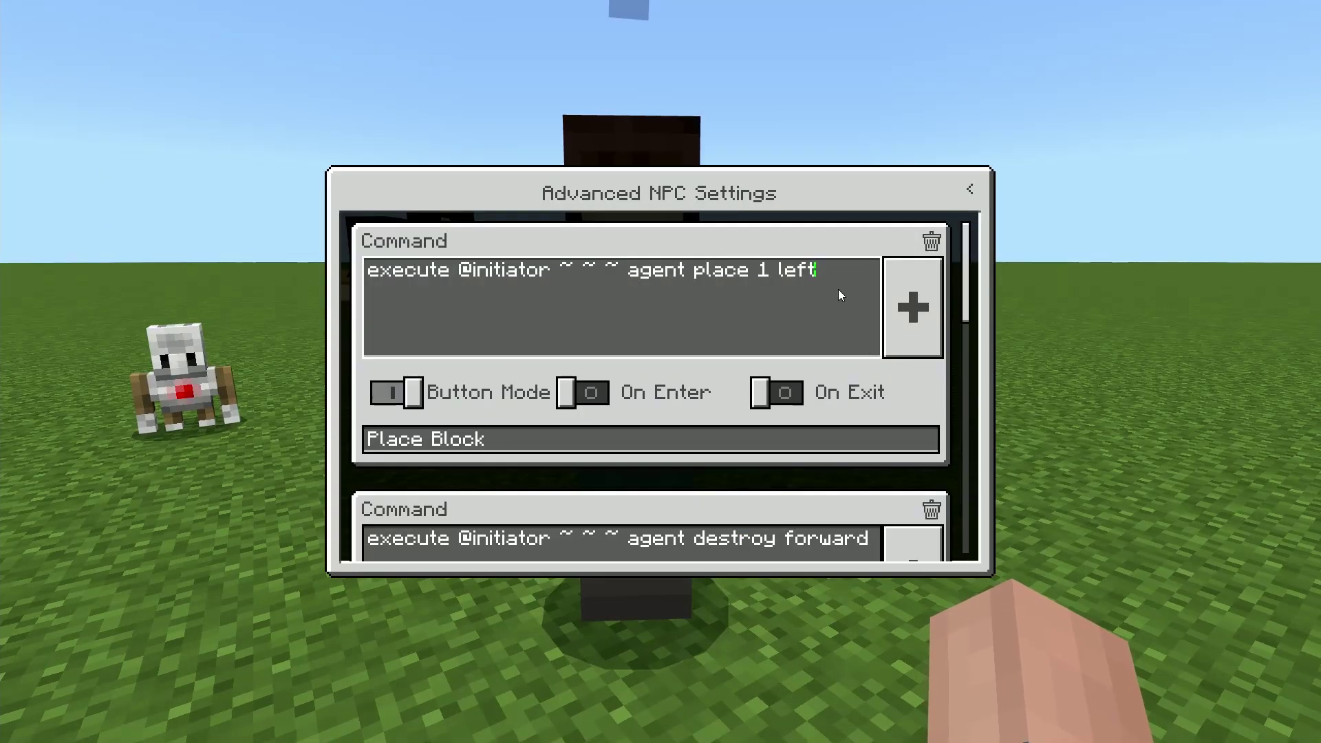
# Step: Examine the commands behind destroying forward, collecting dirt and dropping all items in the third NPC's advanced settings
pyautogui.scroll(-3, 600, 333)
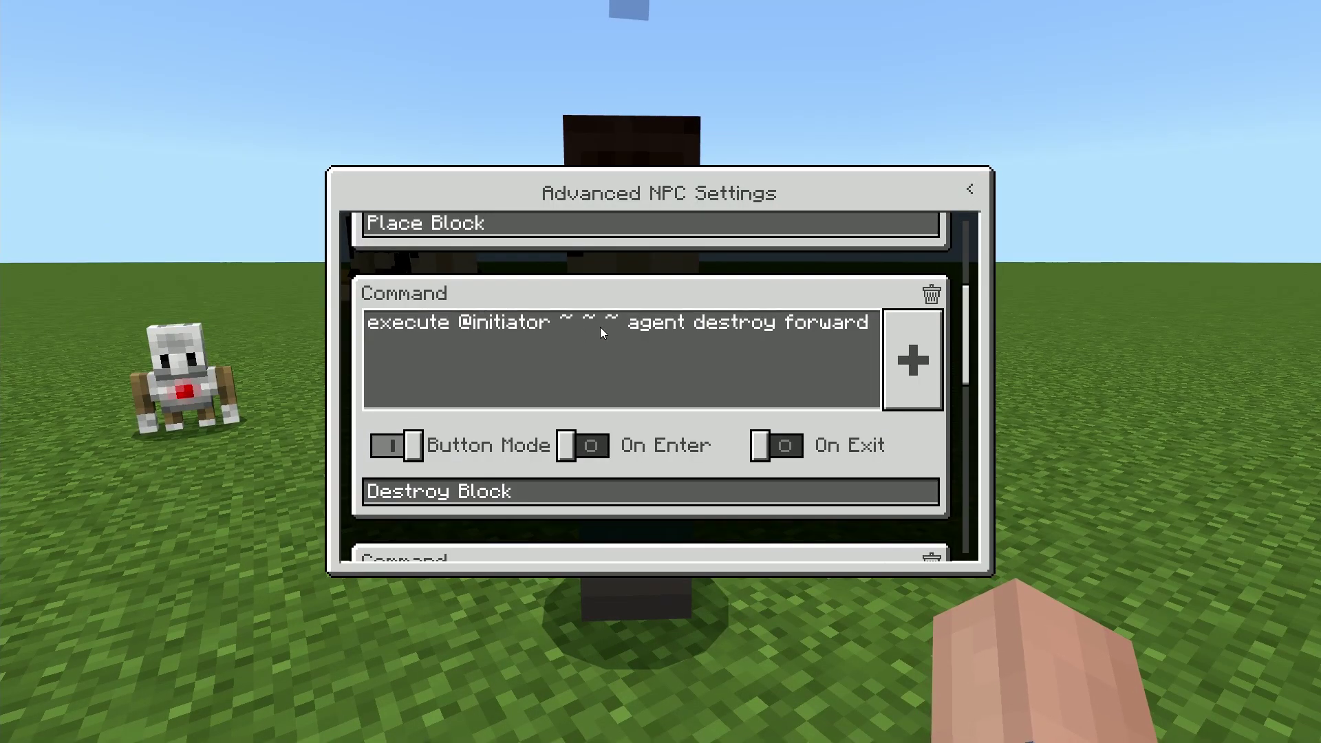
pyautogui.click(765, 327)
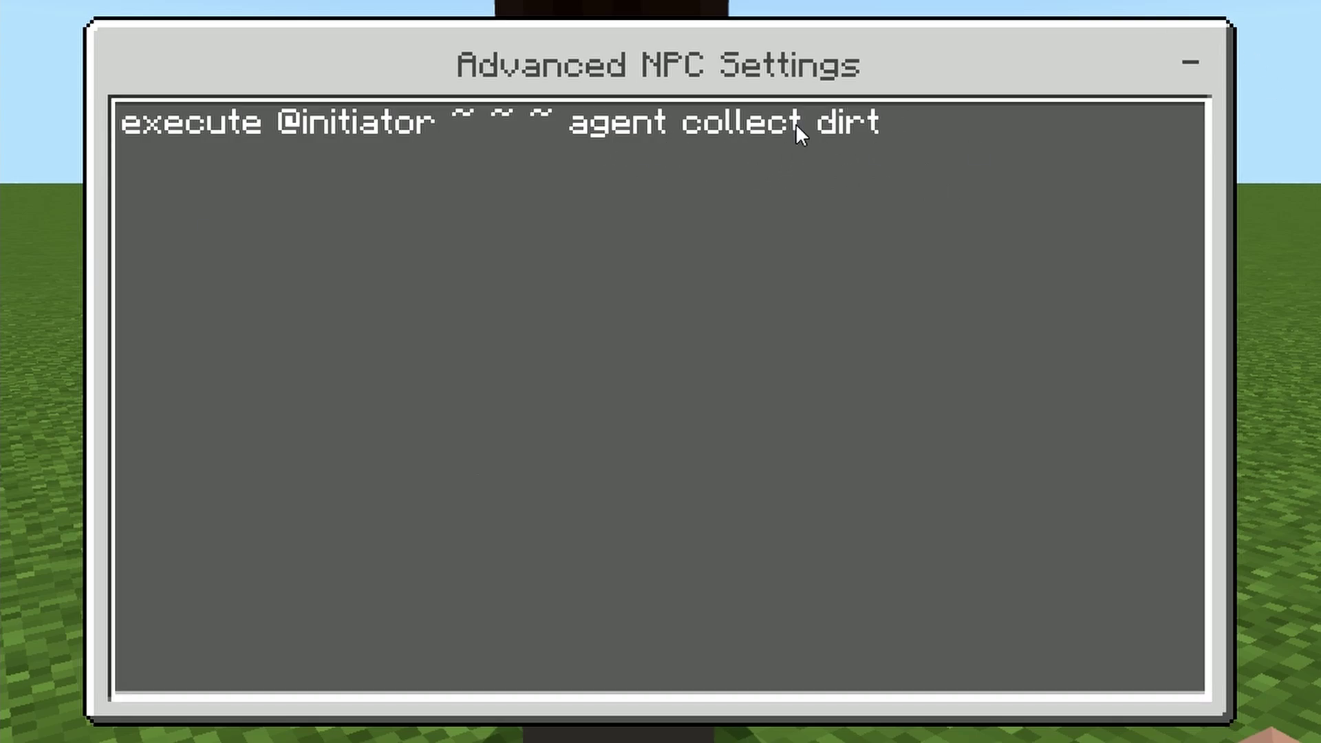
pyautogui.click(1173, 68)
pyautogui.scroll(-5, 999, 419)
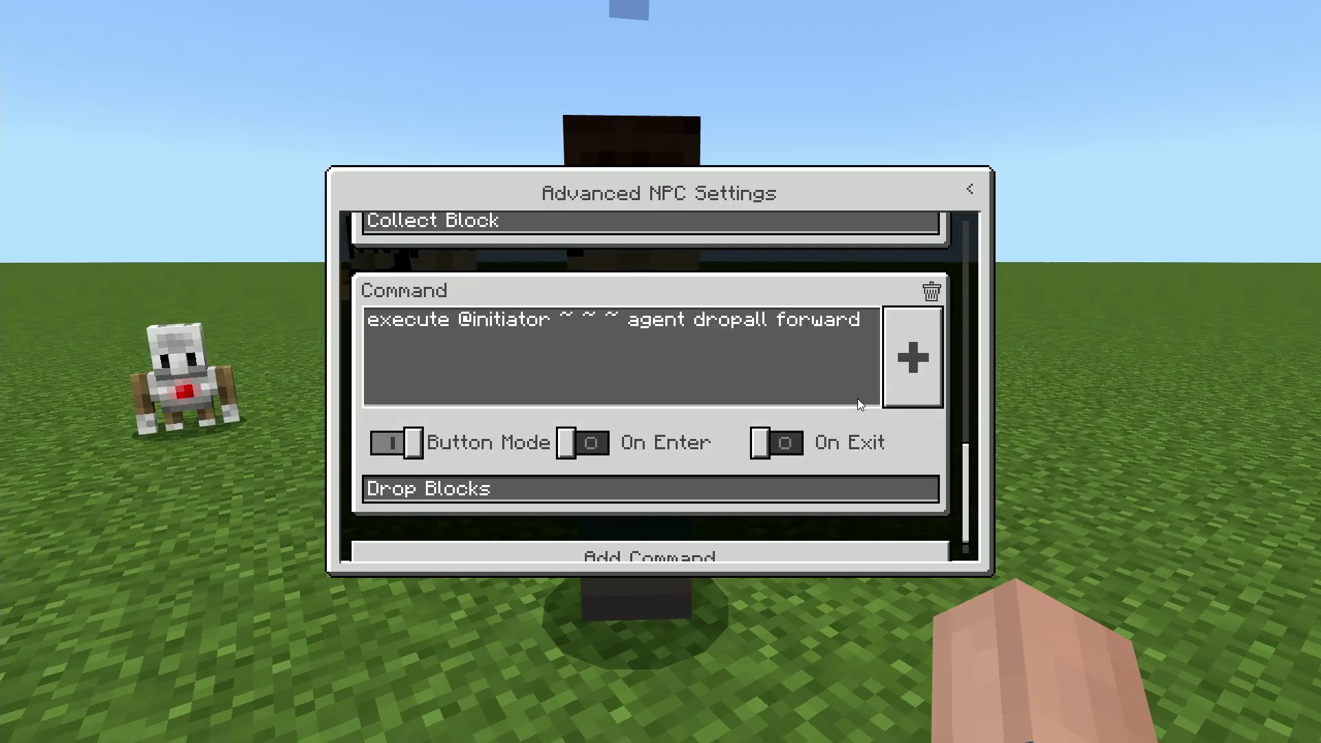
pyautogui.click(857, 400)
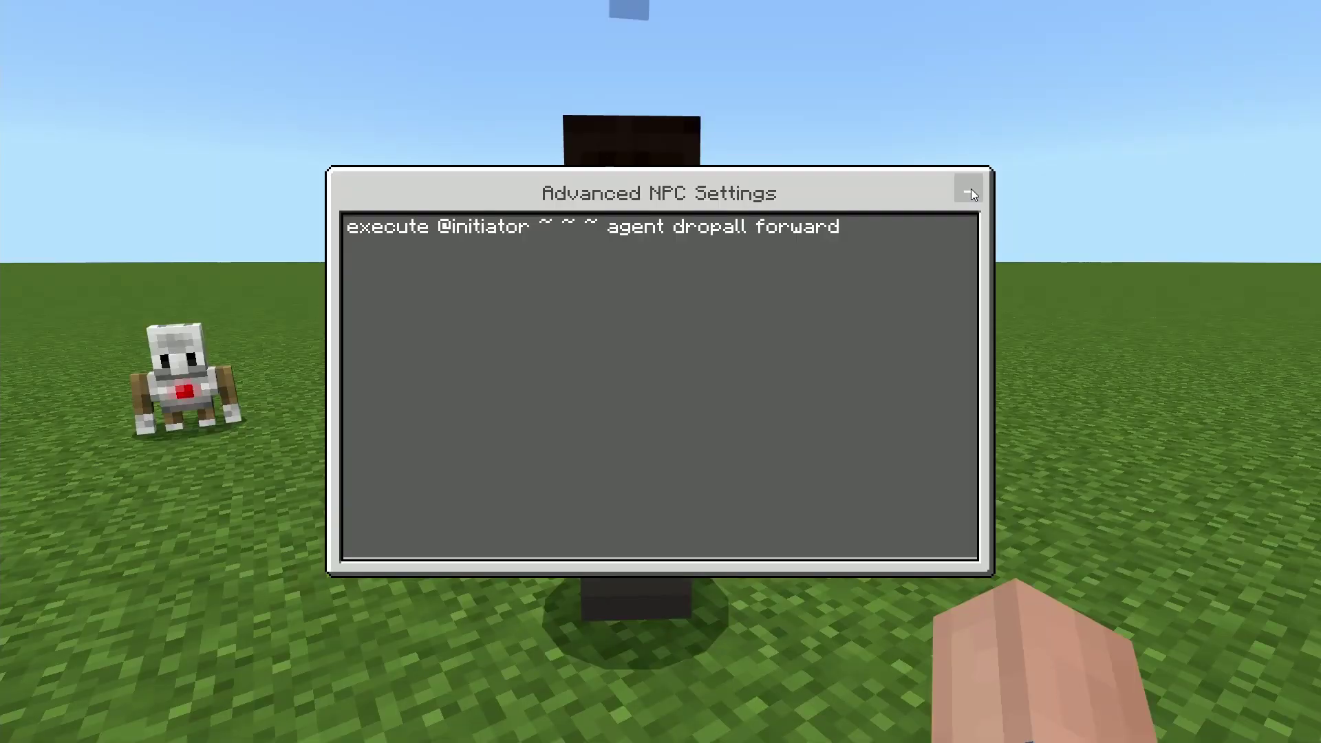
pyautogui.click(1191, 63)
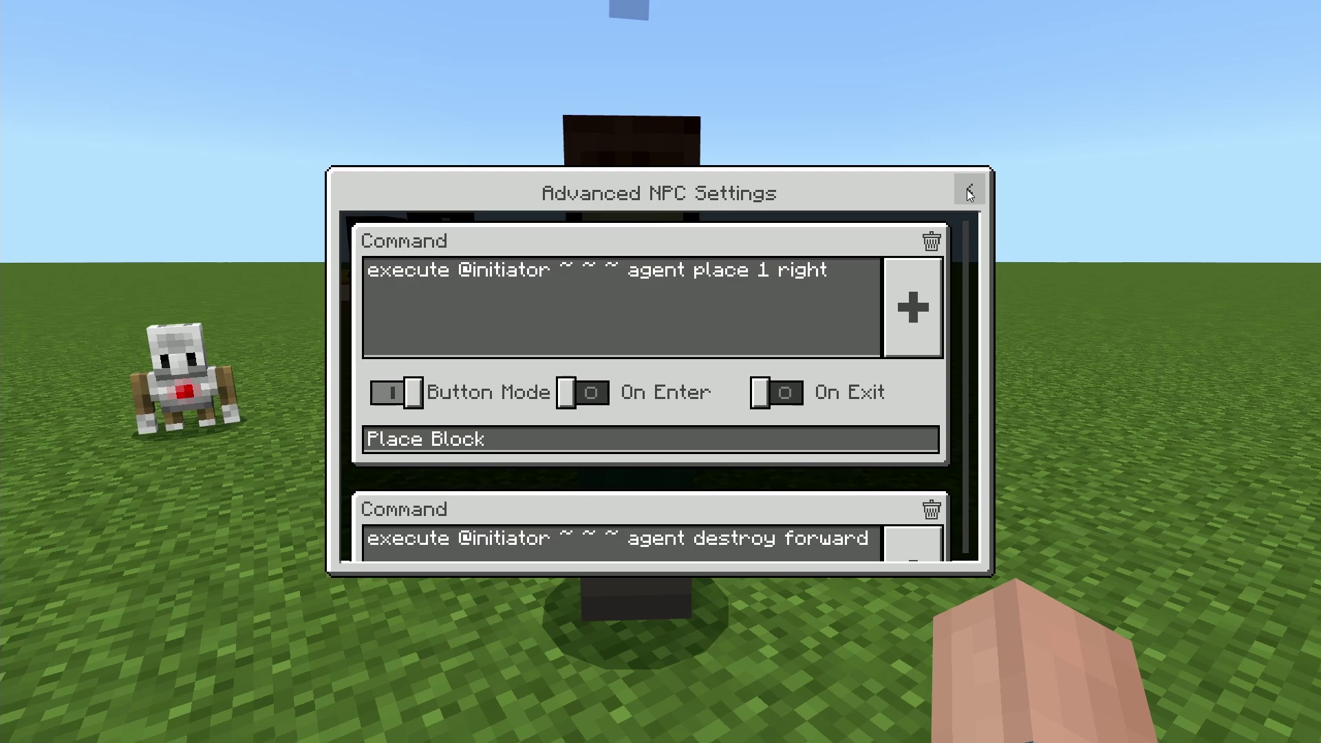
pyautogui.scroll(-1, 814, 345)
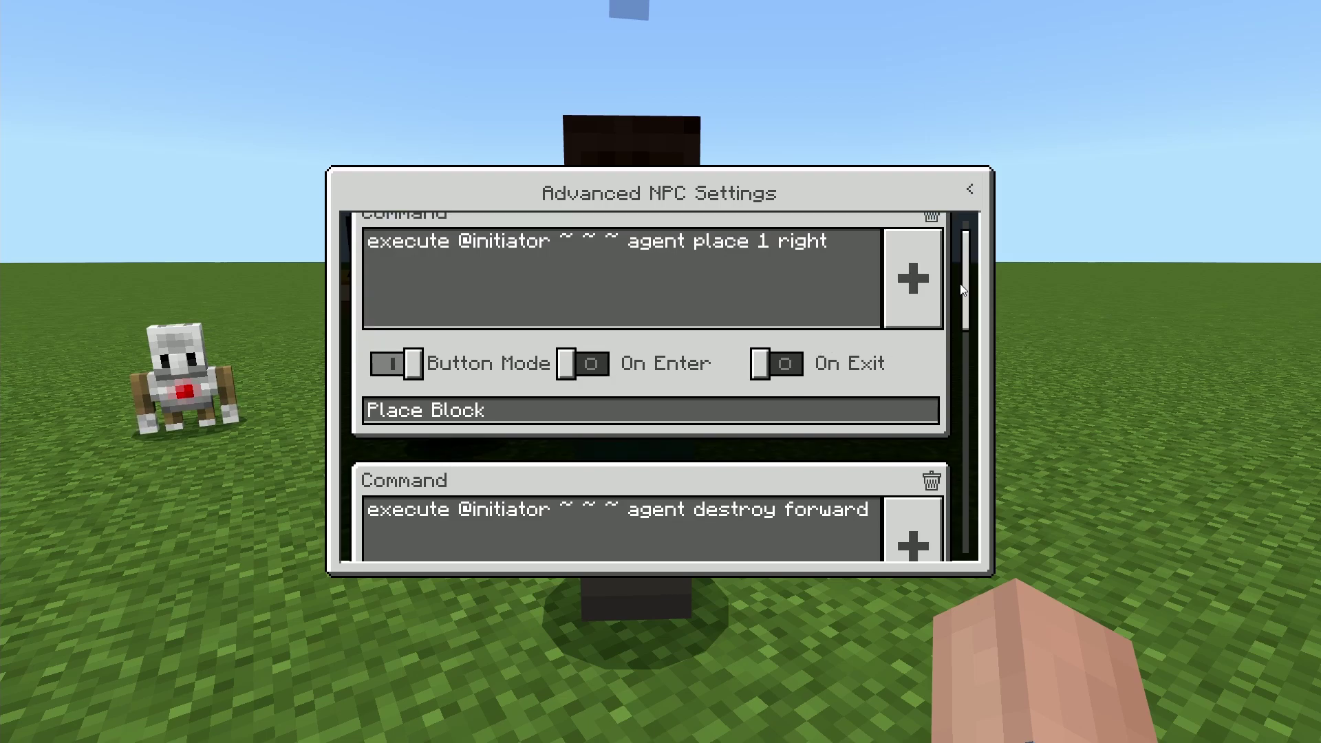
pyautogui.moveTo(965, 288)
pyautogui.mouseDown()
pyautogui.moveTo(953, 473)
pyautogui.moveTo(964, 308)
pyautogui.mouseUp()
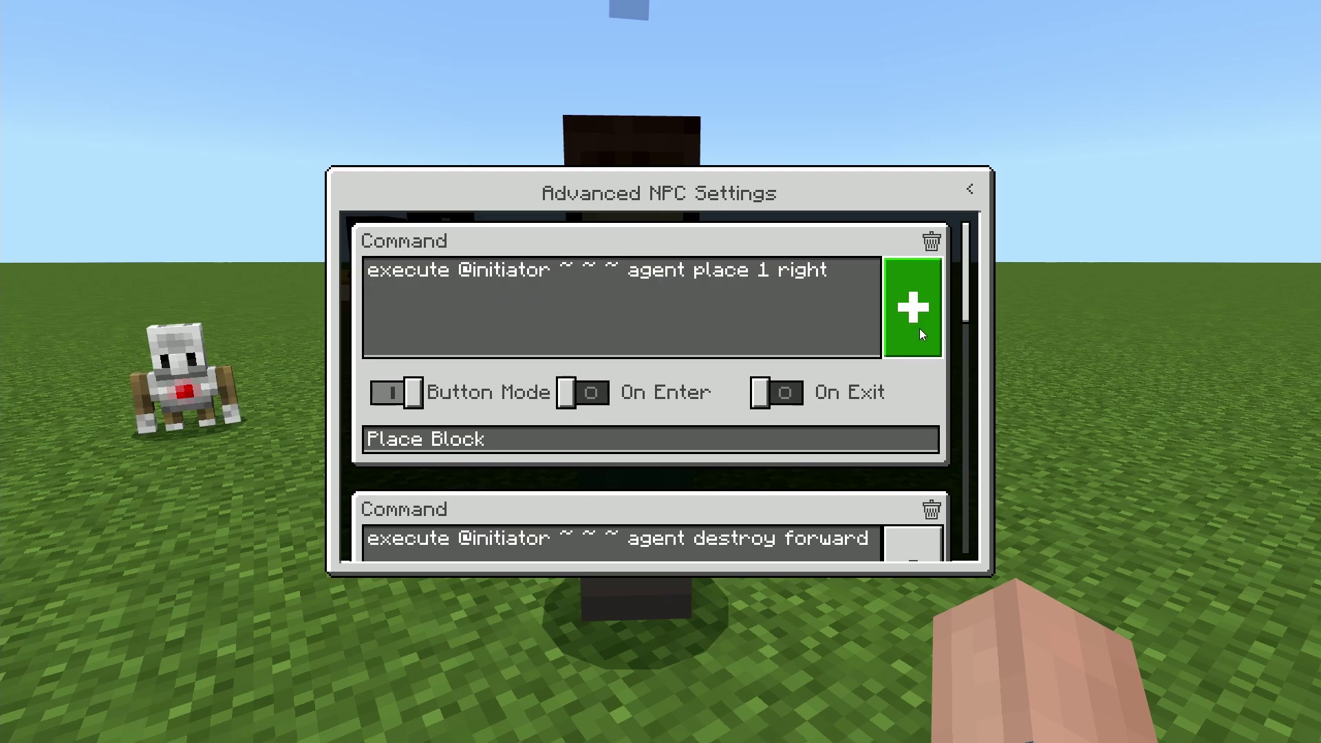
pyautogui.scroll(-8, 970, 285)
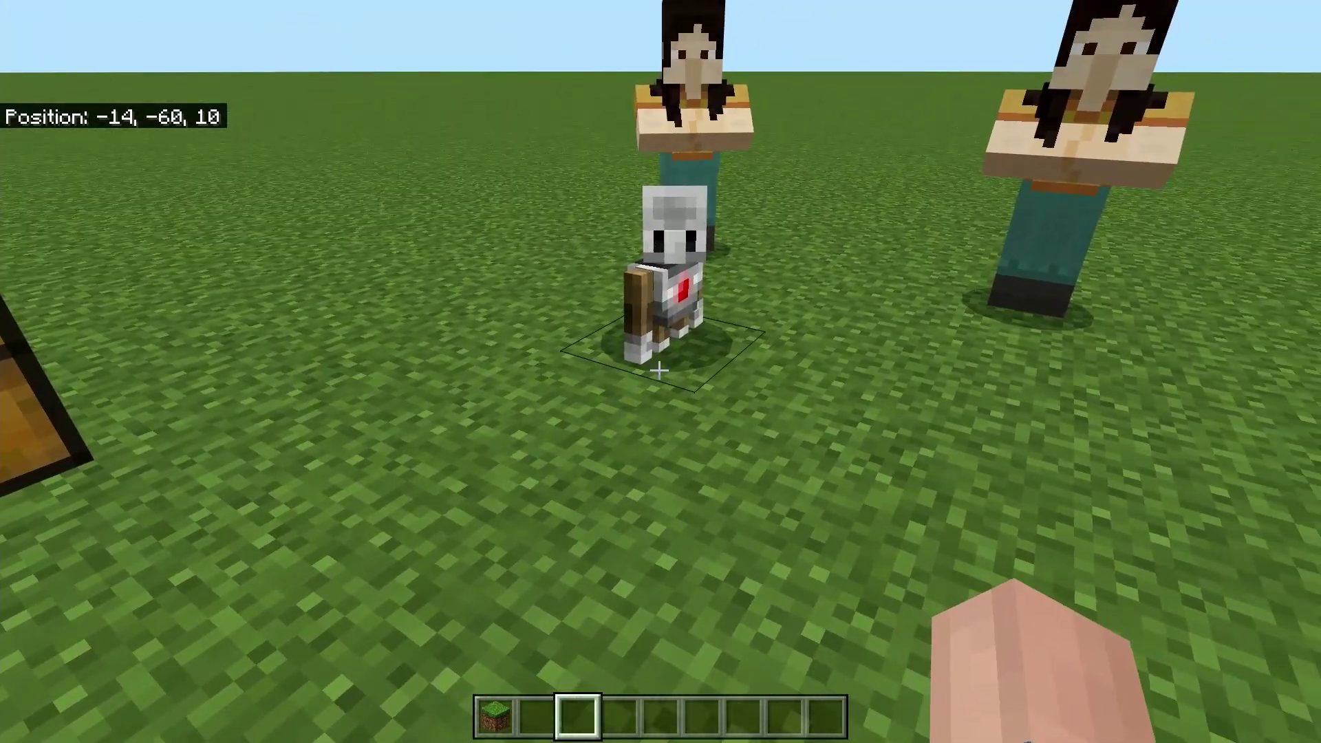
# Step: Walk up to the agent and hit it repeatedly by hand to test whether it takes damage
pyautogui.press('w')
pyautogui.press('d')
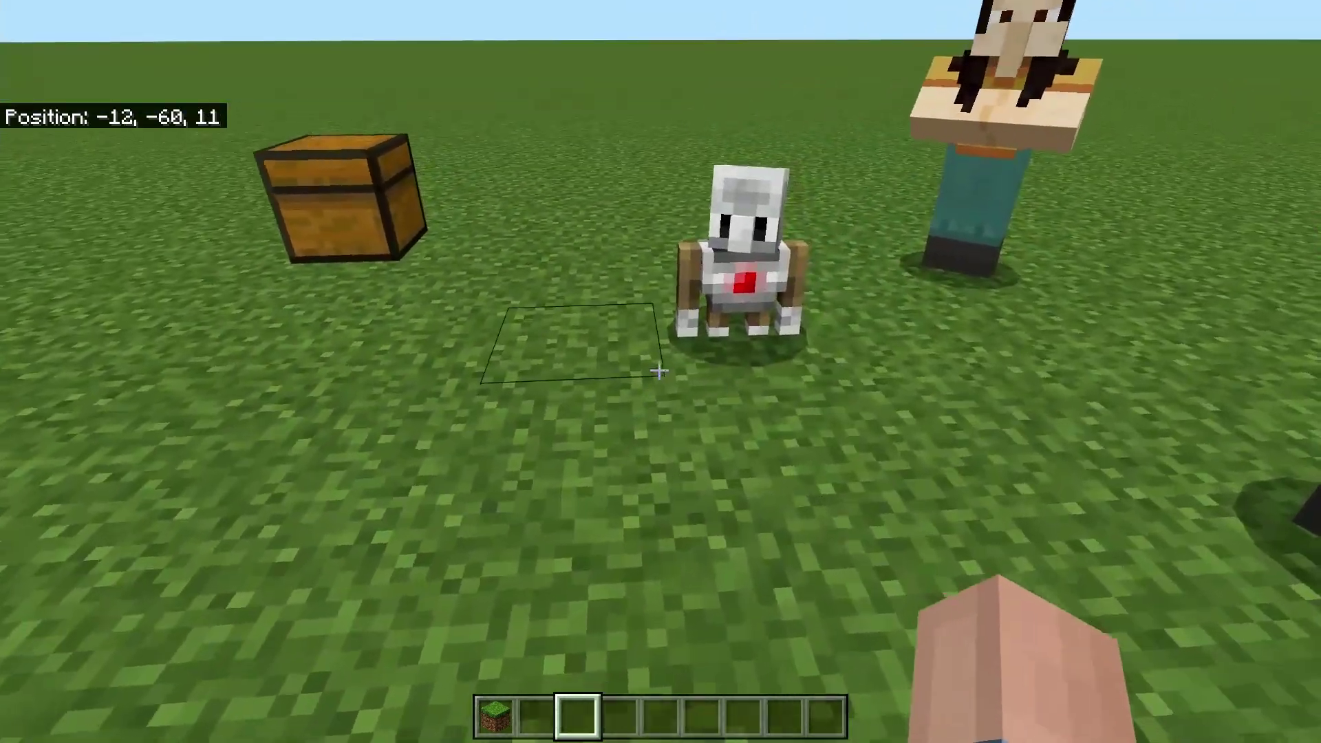
pyautogui.press('w')
pyautogui.click(659, 371)
pyautogui.click(659, 371)
pyautogui.click(659, 371)
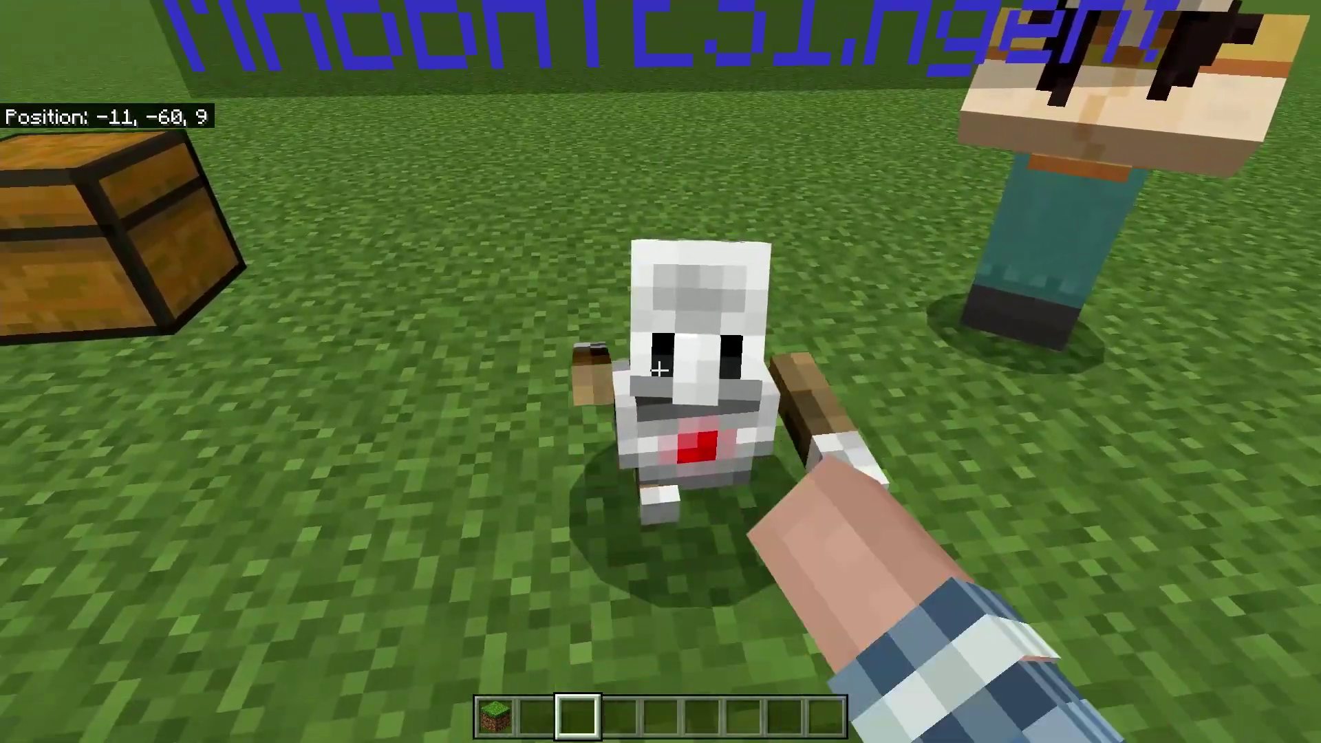
pyautogui.press('s')
pyautogui.click(659, 370)
pyautogui.click(659, 371)
pyautogui.click(661, 370)
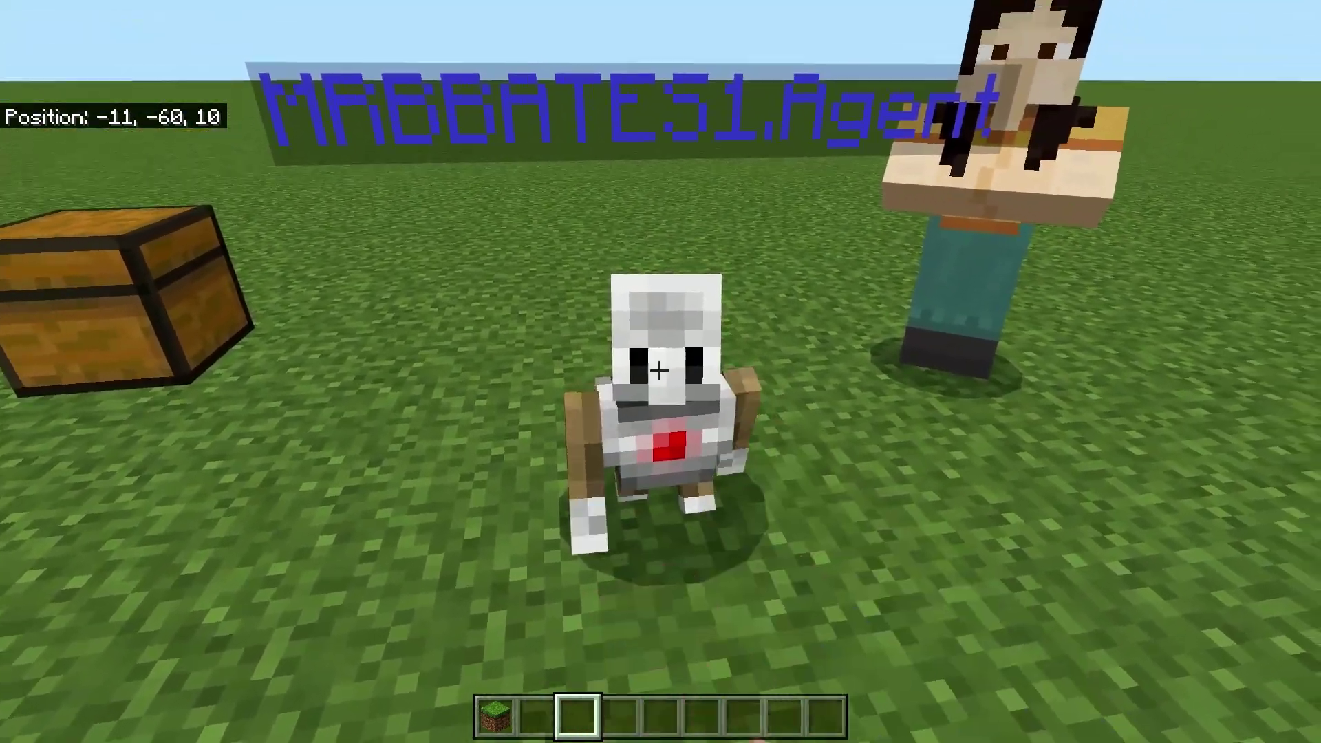
pyautogui.click(659, 372)
pyautogui.click(660, 372)
# Step: Search the creative inventory for "fl" and put Flint and Steel in the second hotbar slot
pyautogui.press('e')
pyautogui.click(481, 257)
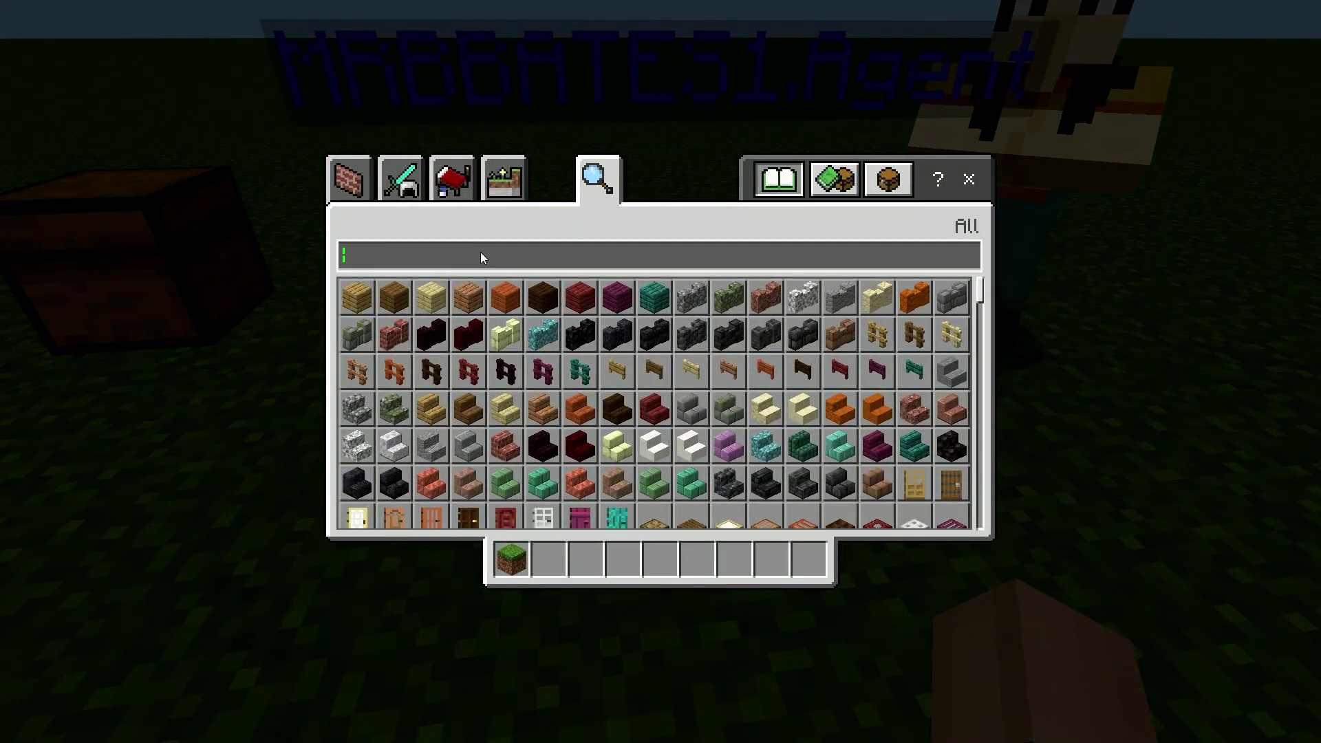
pyautogui.write('fl')
pyautogui.click(549, 560)
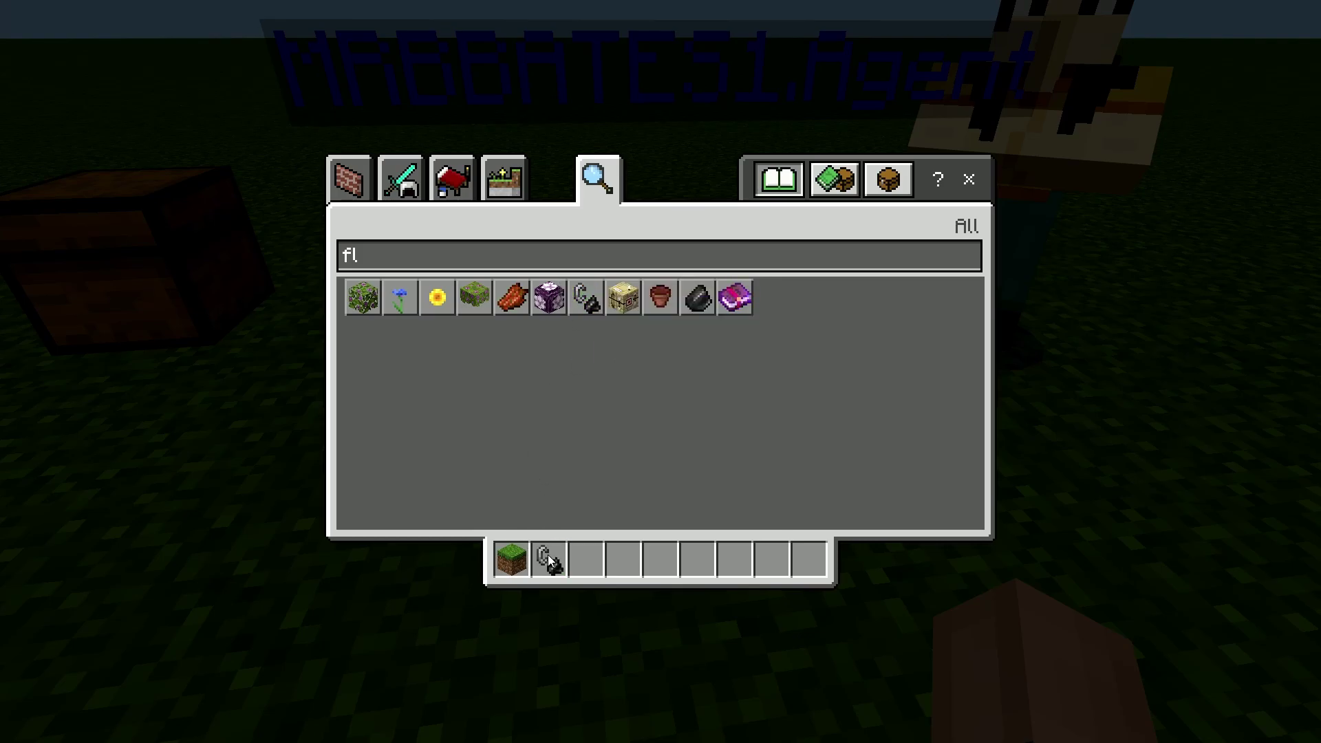
pyautogui.click(969, 179)
# Step: Set fire to the ground under the agent with Flint and Steel and observe it from nearby
pyautogui.scroll(1, 659, 371)
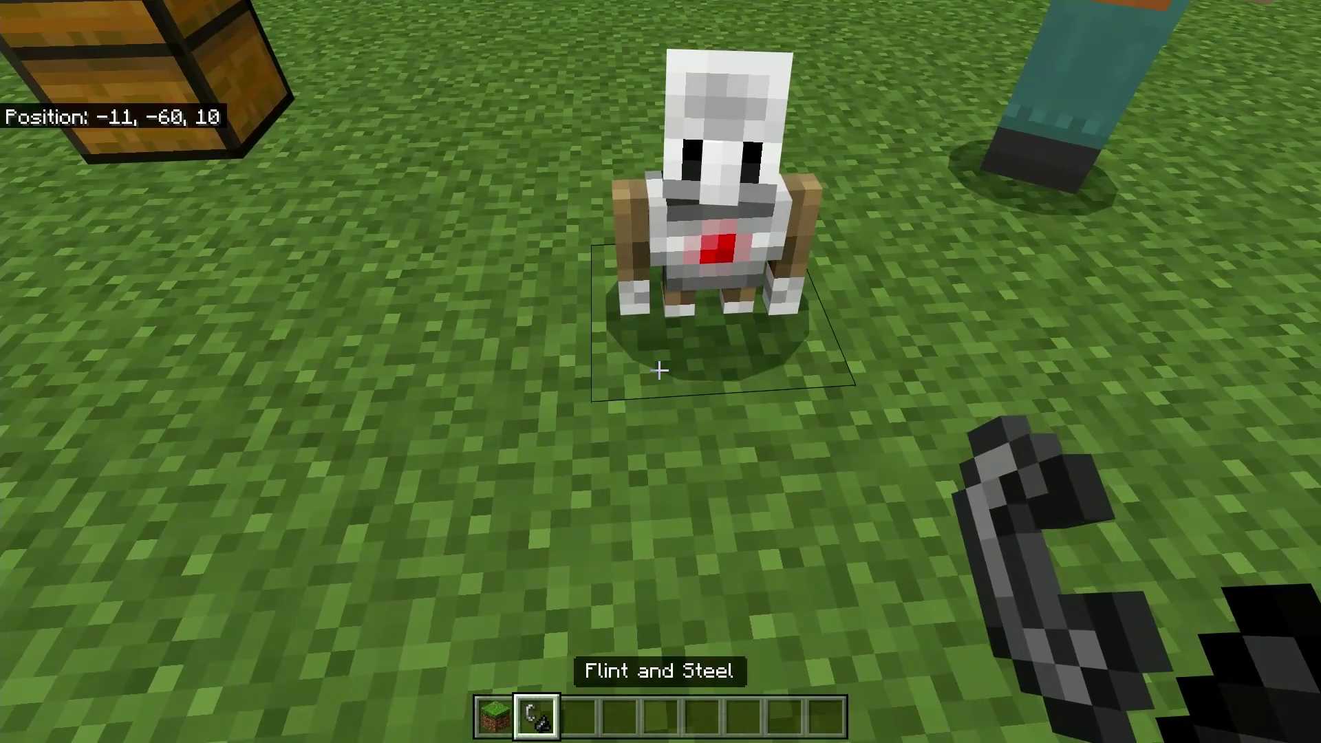
pyautogui.rightClick(659, 371)
pyautogui.press('s')
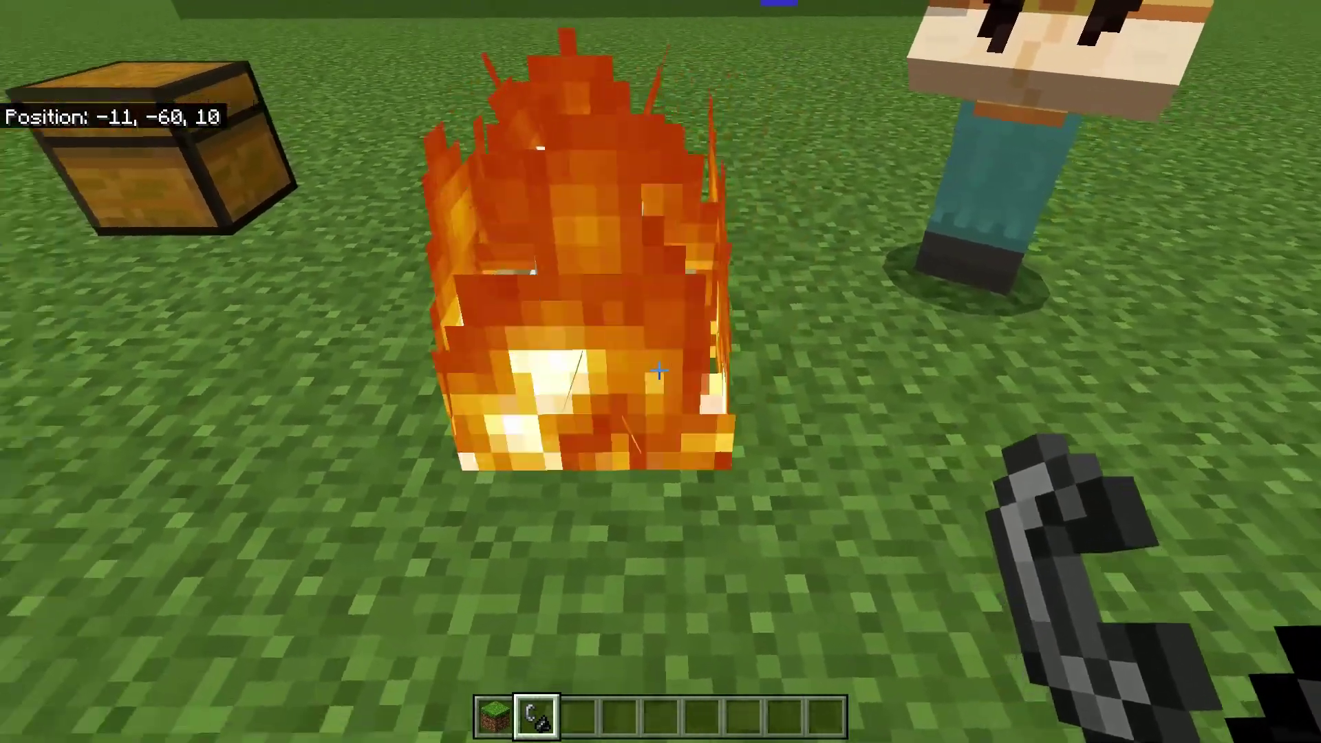
pyautogui.press('w')
pyautogui.press('s')
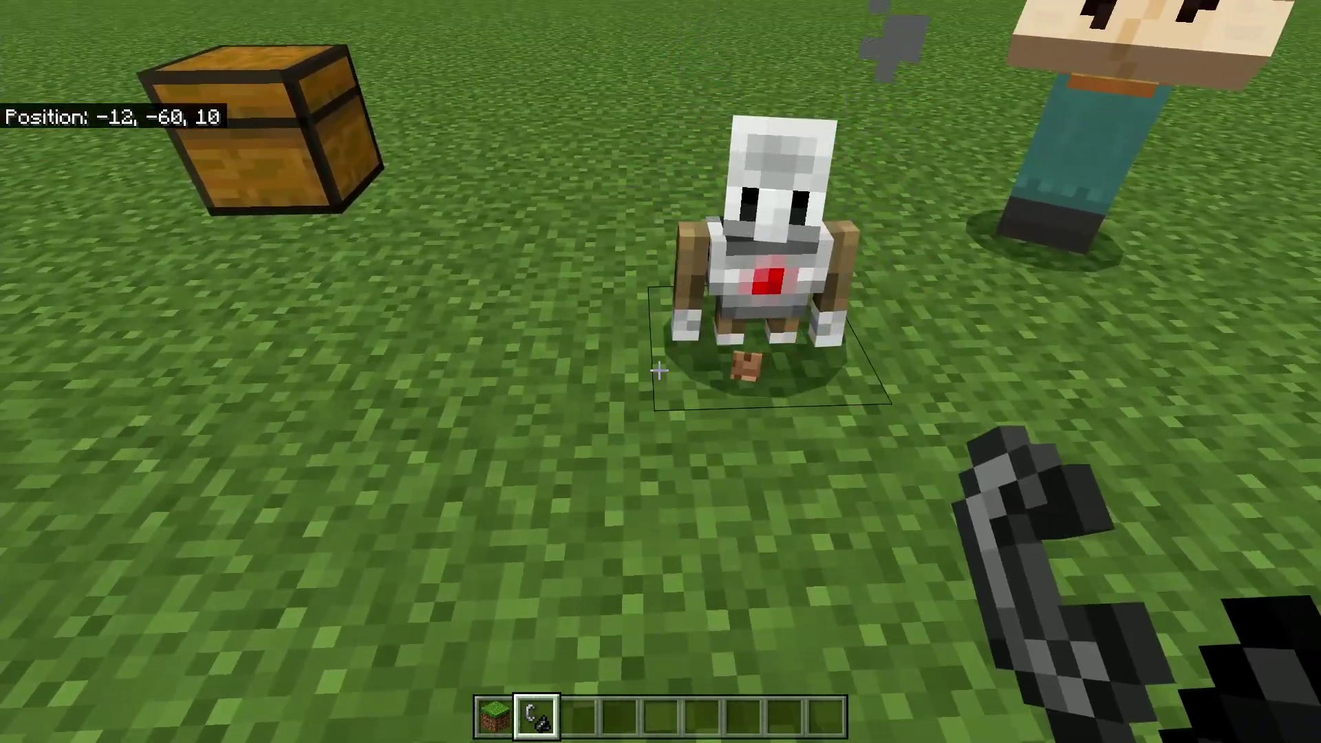
# Step: Put out the fire and dig out the grass block beneath the agent by hand
pyautogui.scroll(-1, 659, 371)
pyautogui.moveTo(660, 371); pyautogui.dragTo(659, 371)
pyautogui.press('w')
pyautogui.press('s')
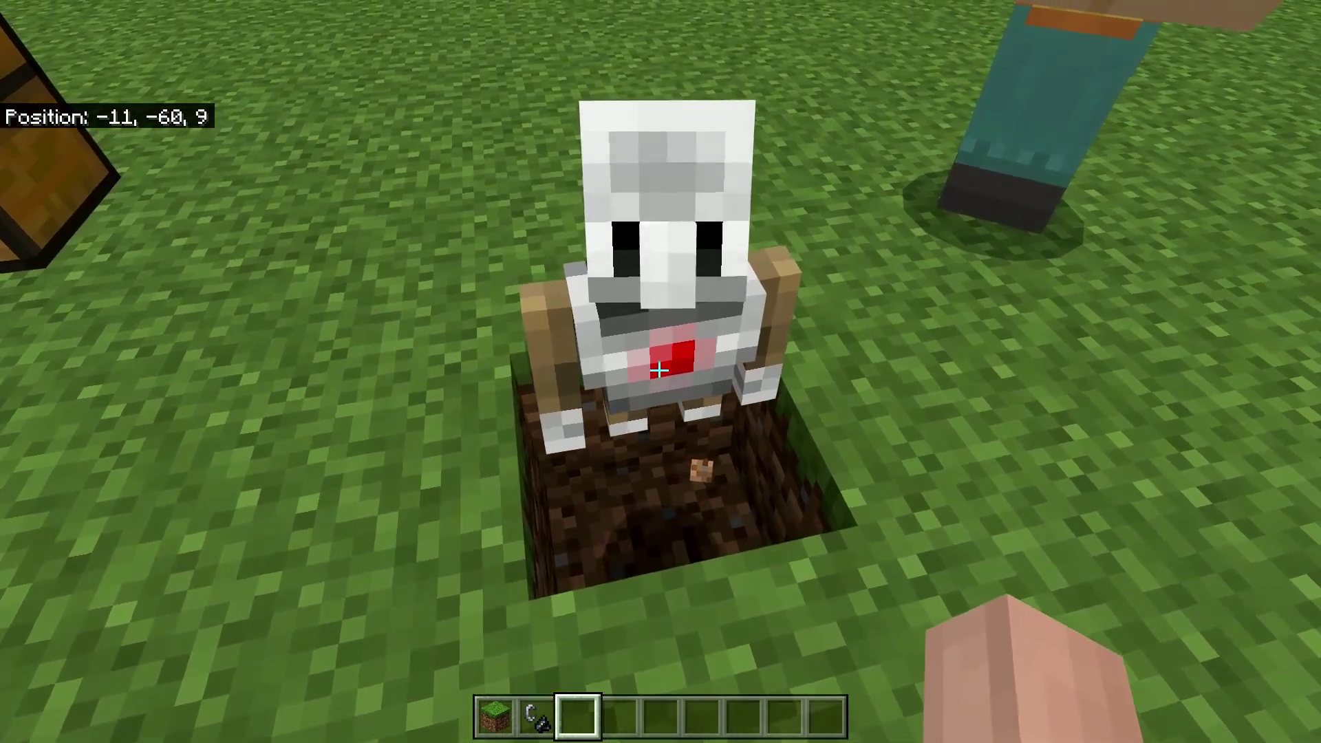
# Step: Fill the hole under the agent with a Grass Block and switch back to an empty hotbar slot
pyautogui.press('w')
pyautogui.scroll(2, 659, 371)
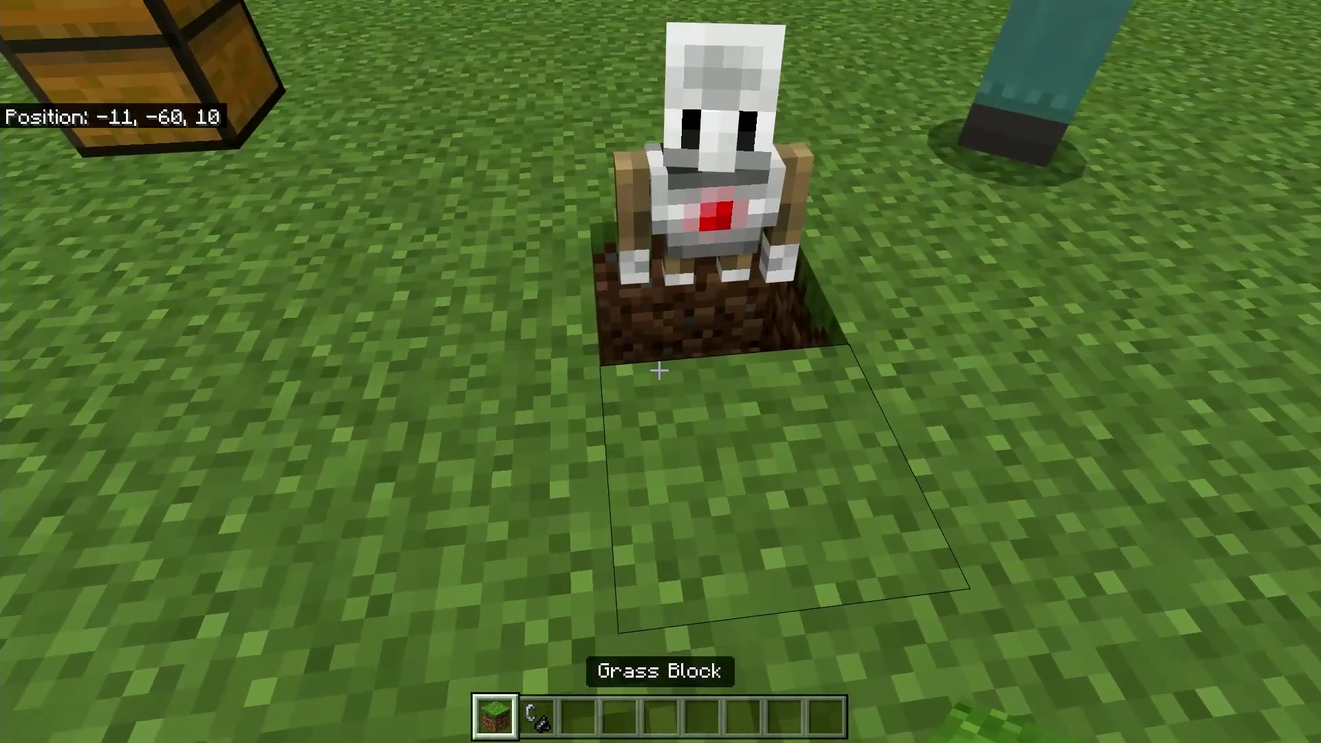
pyautogui.rightClick(659, 372)
pyautogui.press('d')
pyautogui.scroll(-1, 660, 372)
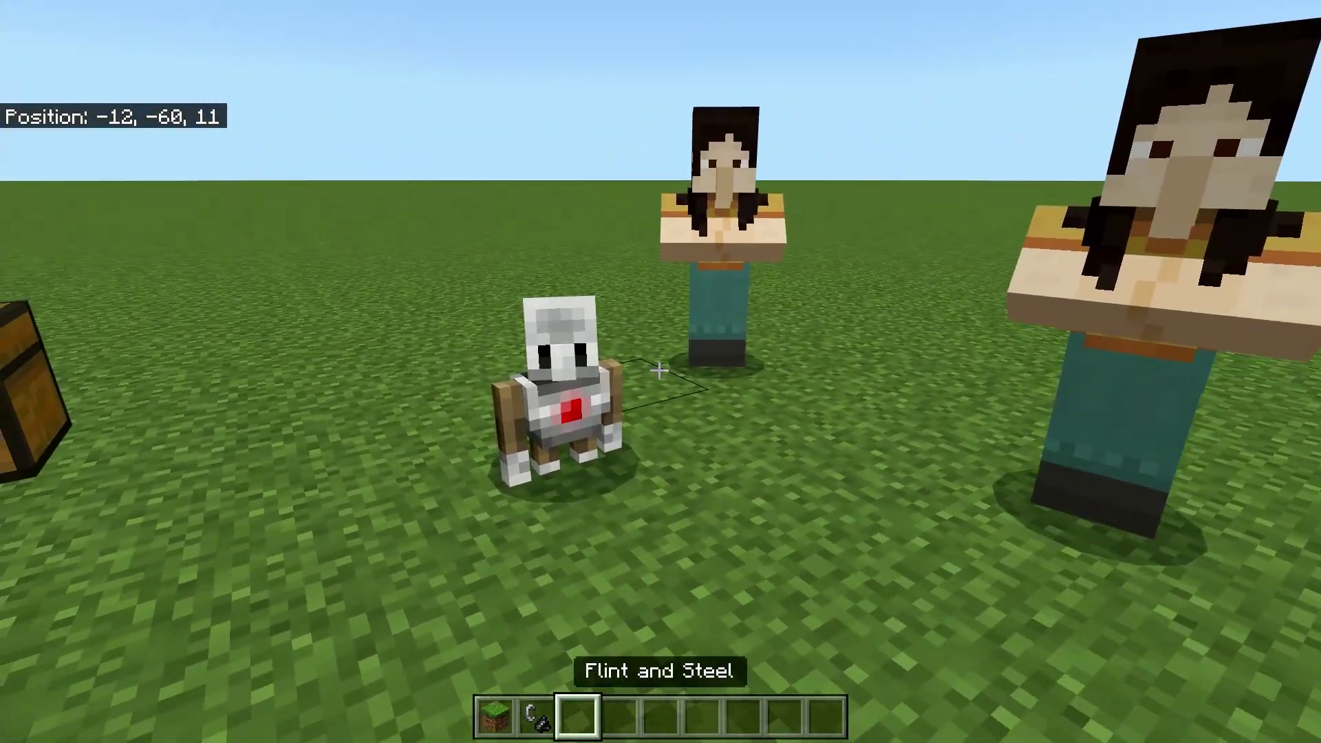
pyautogui.scroll(-1, 660, 372)
pyautogui.press('w')
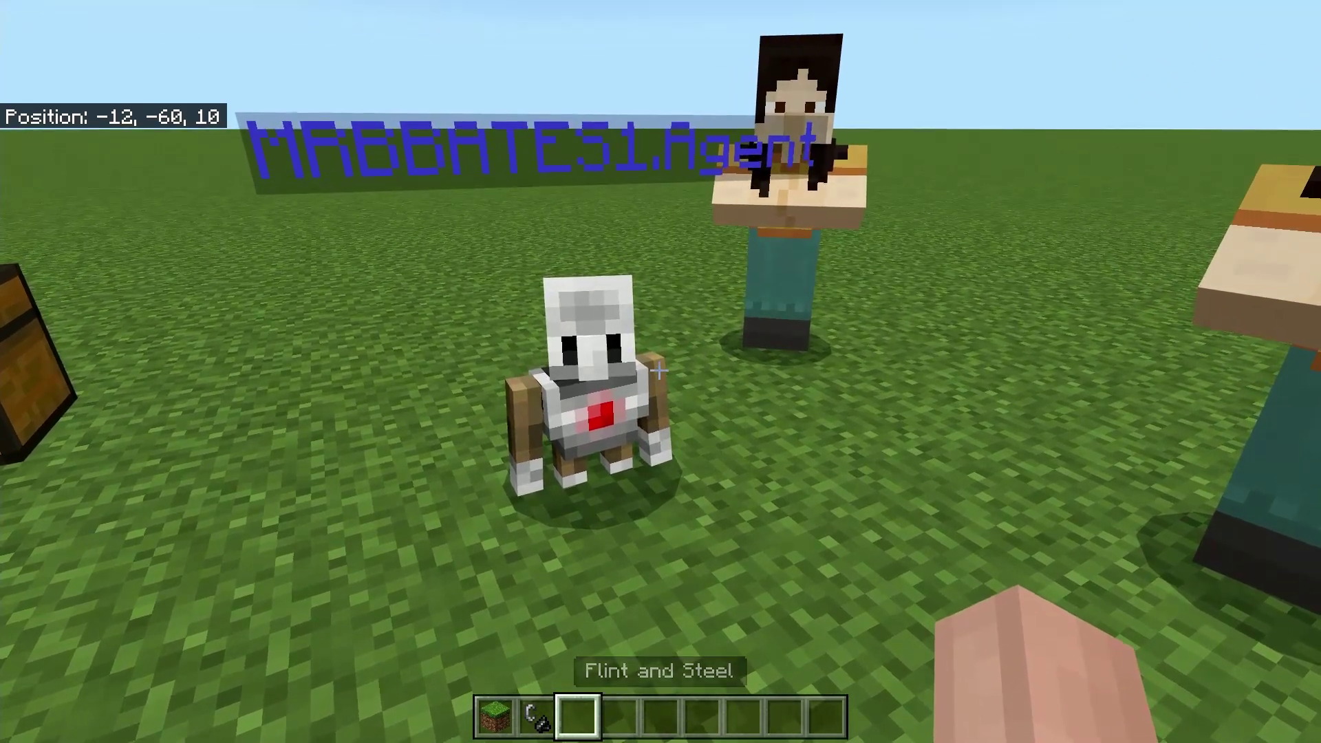
# Step: Try to remove the agent by running a /remove command in the chat
pyautogui.write('t')
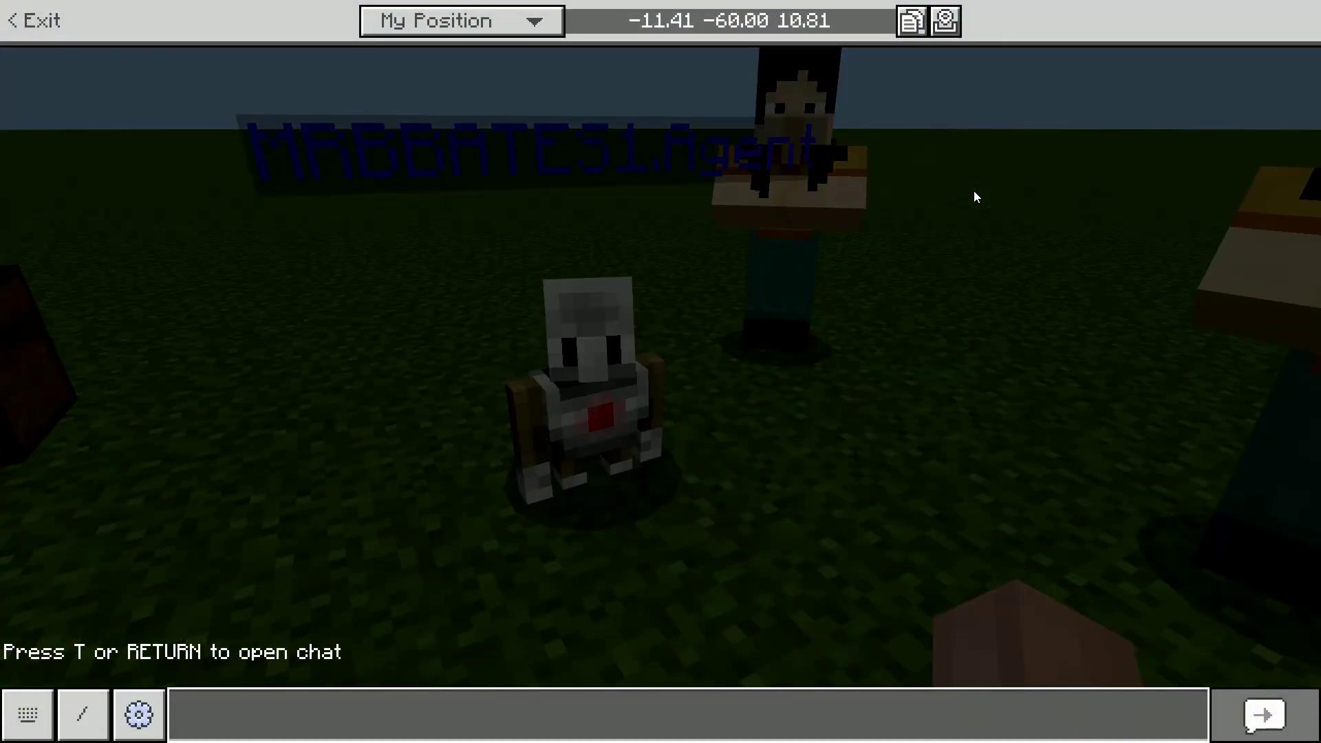
pyautogui.write('/ag')
pyautogui.press('BackSpace')
pyautogui.press('BackSpace')
pyautogui.write('remove @c')
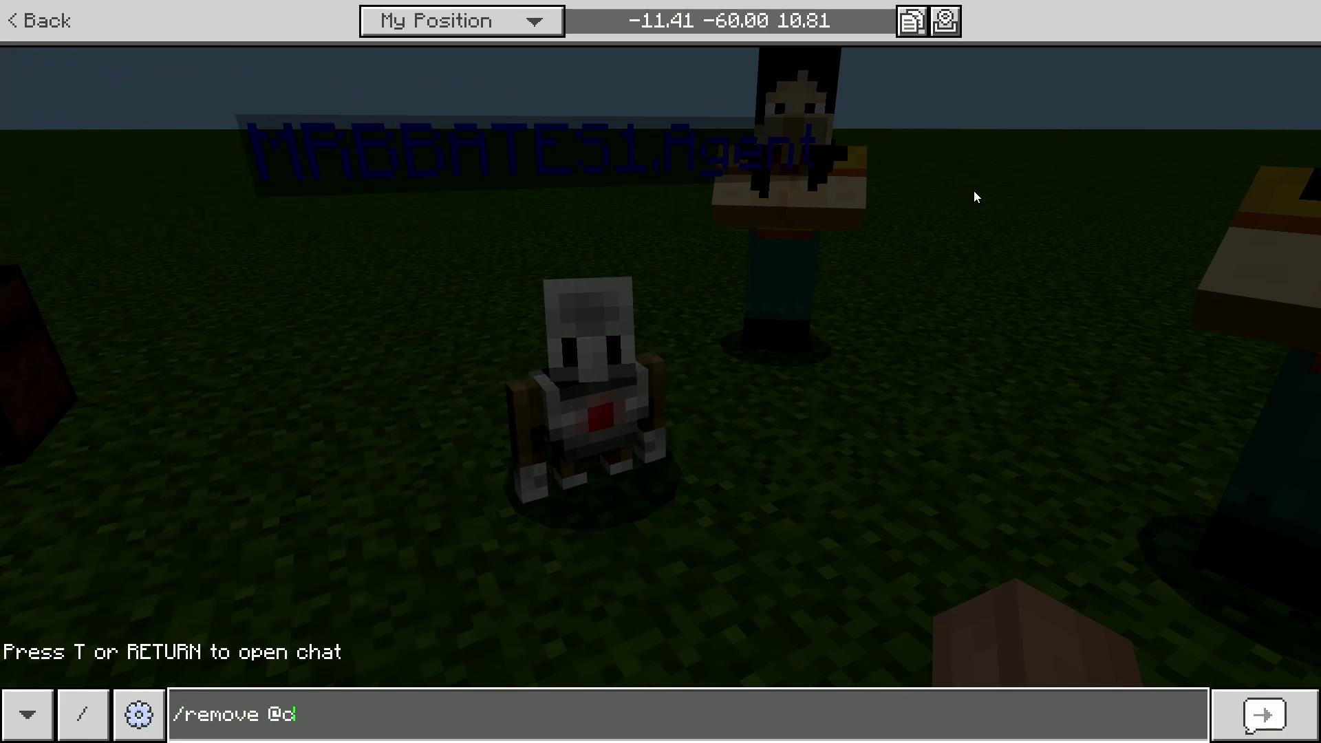
pyautogui.press('Return')
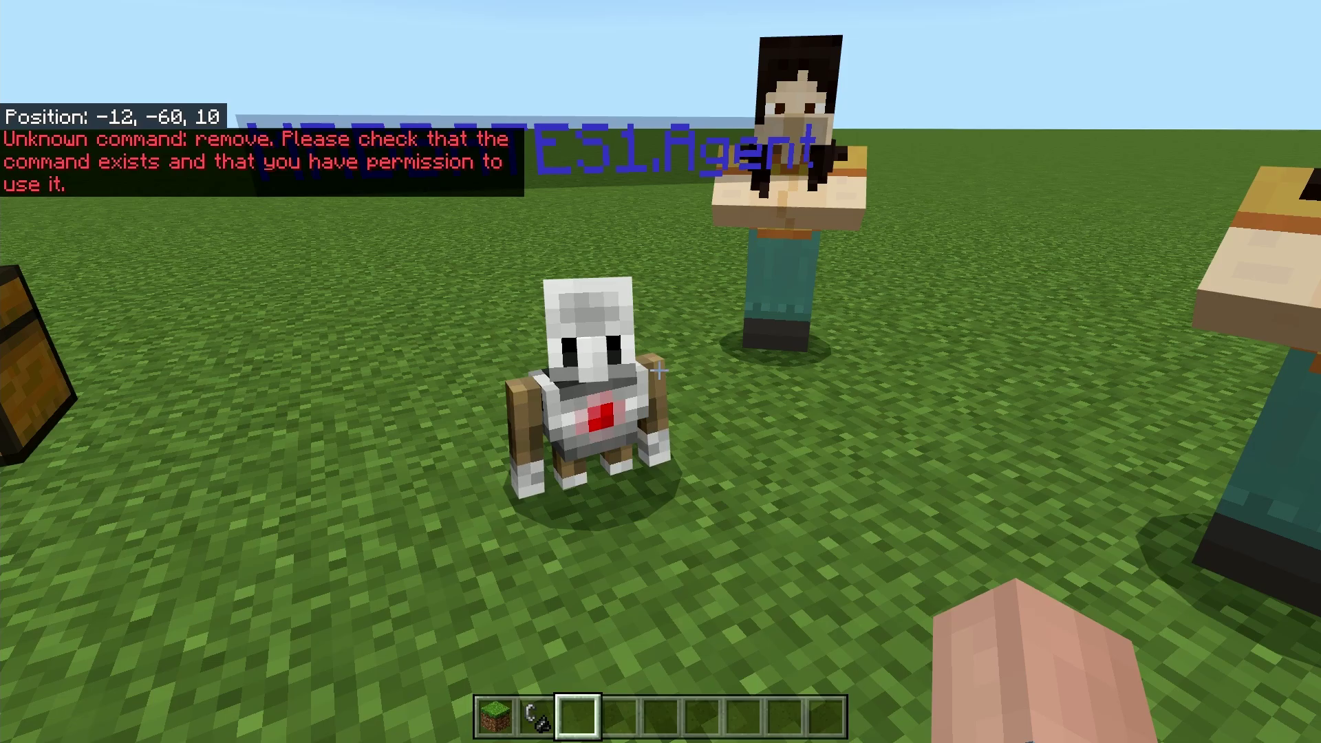
pyautogui.press('w')
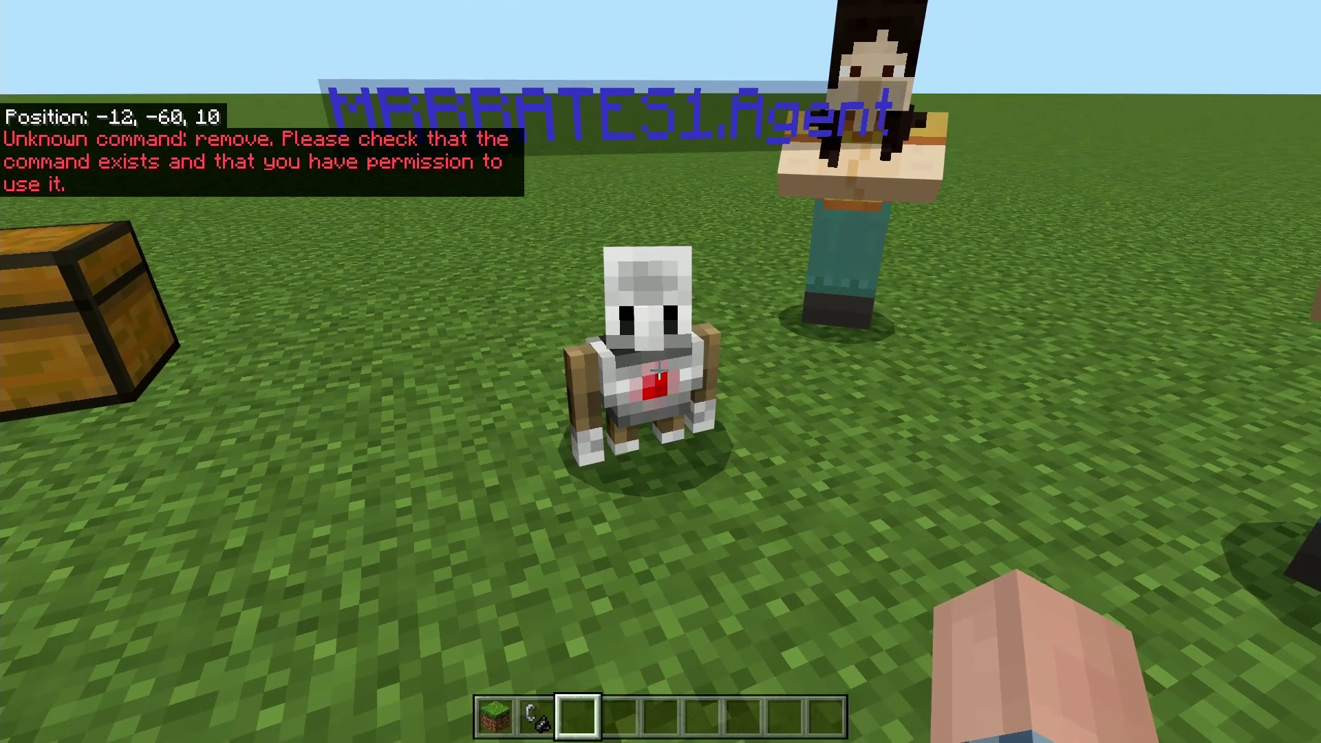
pyautogui.press('a')
pyautogui.press('a')
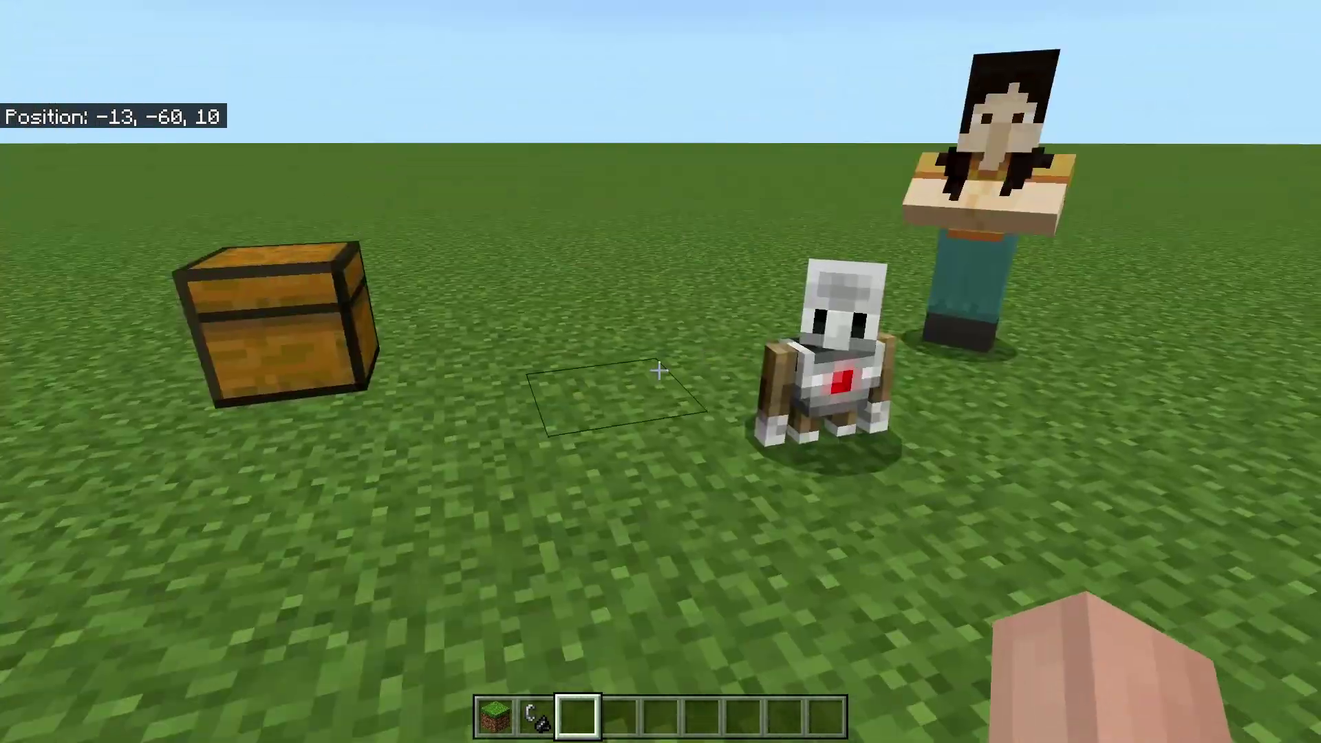
pyautogui.press('d')
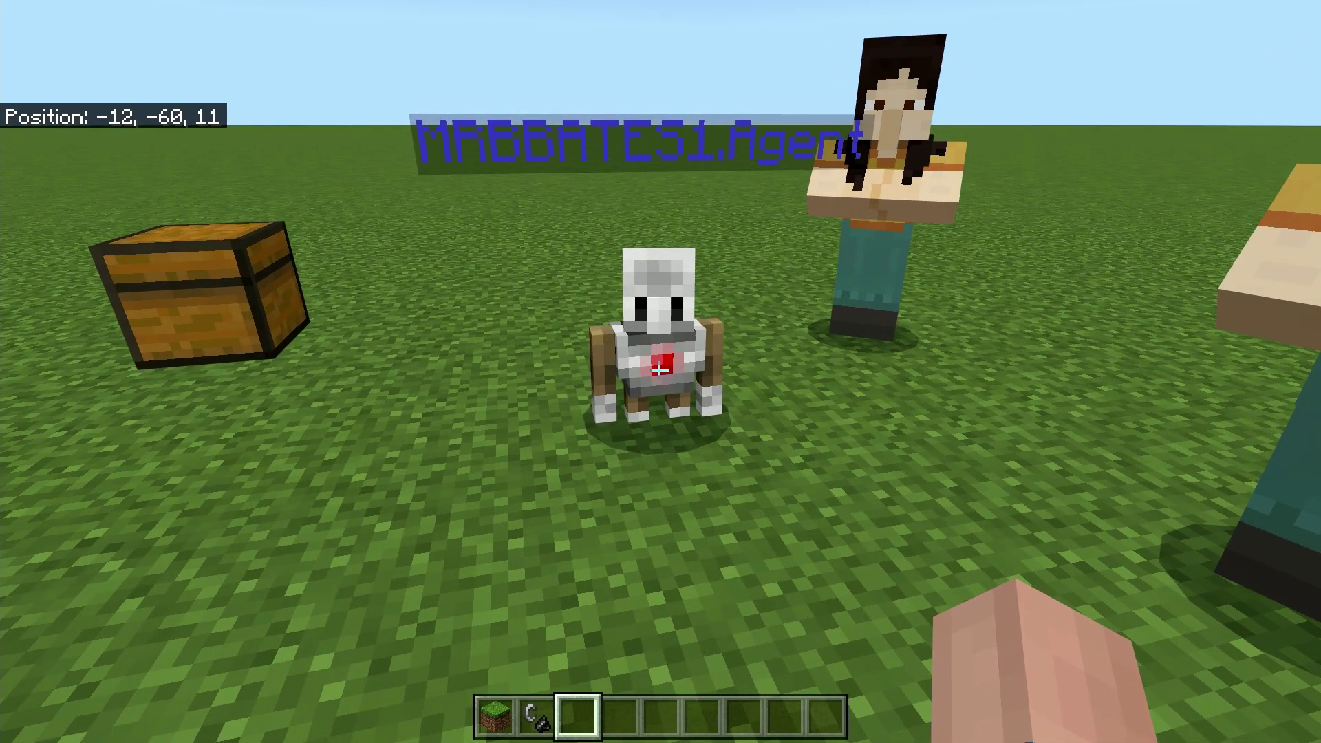
pyautogui.press('w')
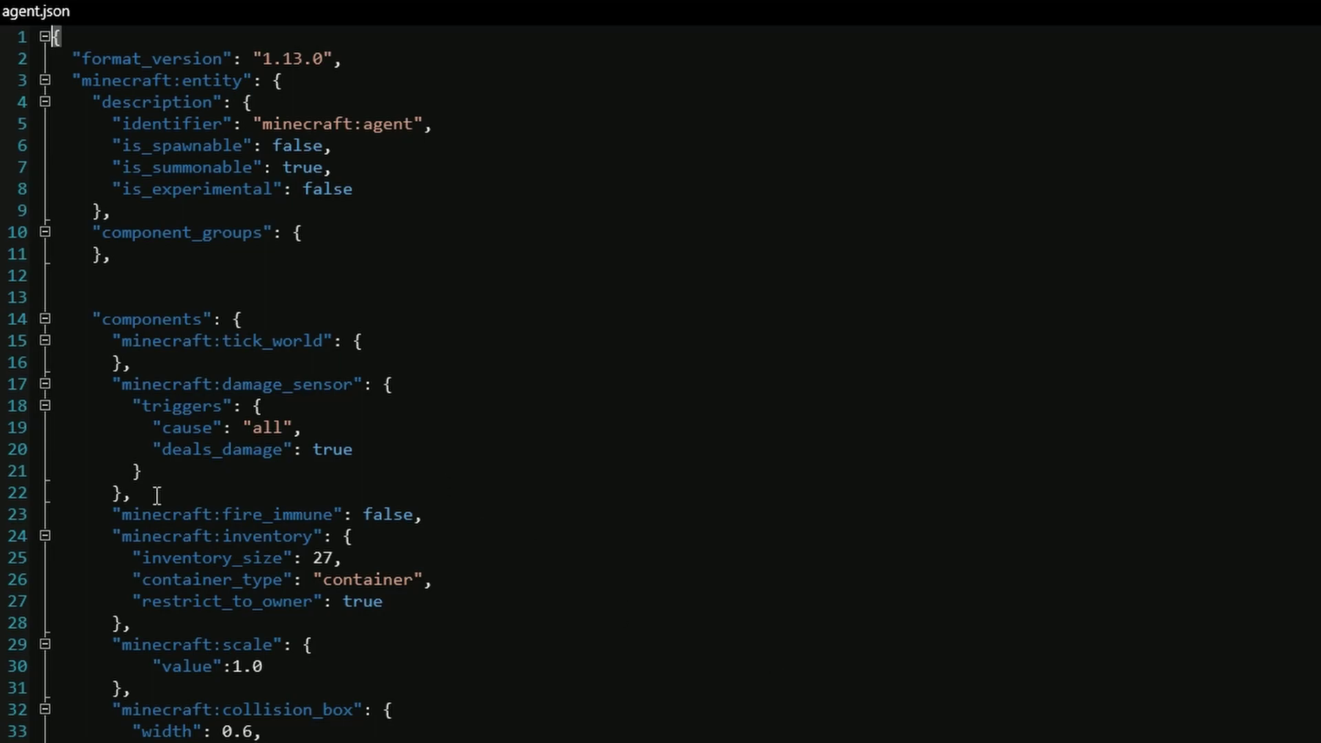
# Step: Switch to agent.json and highlight the "deals_damage": true setting in the agent's damage sensor
pyautogui.moveTo(157, 448); pyautogui.dragTo(354, 450)
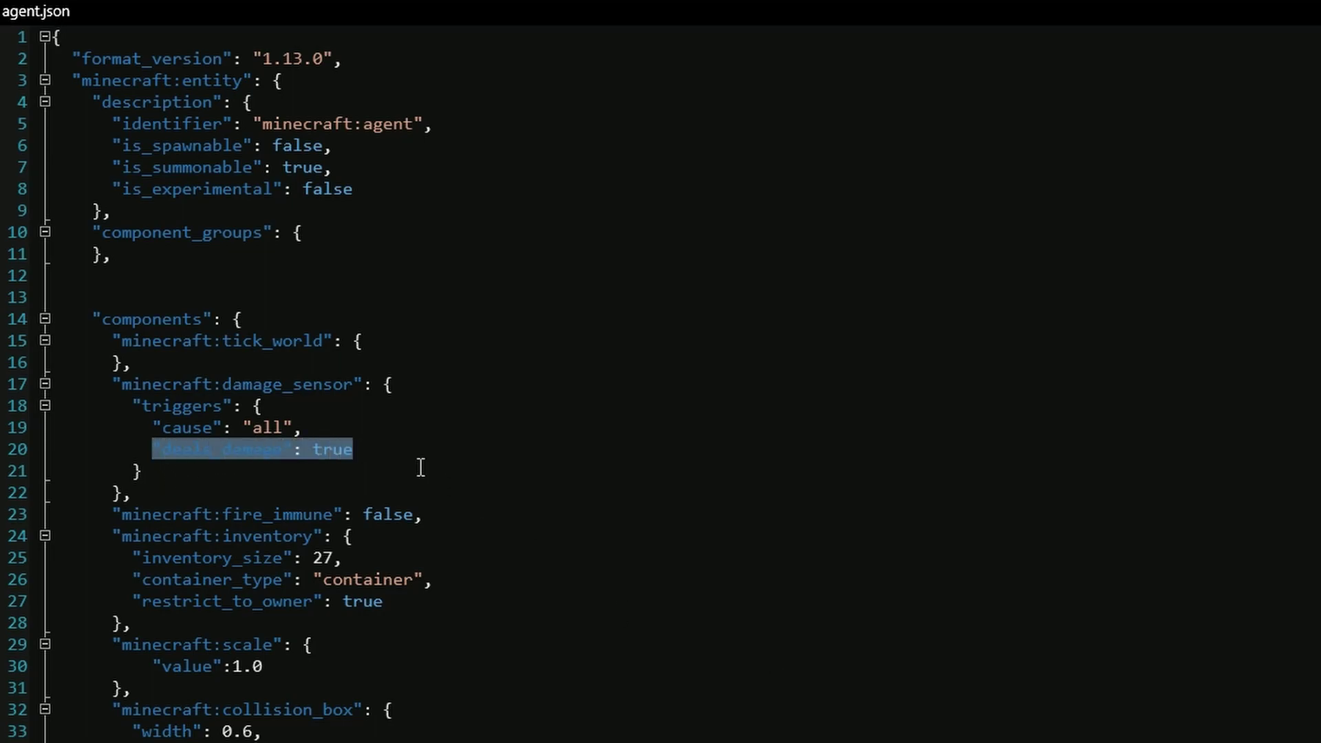
pyautogui.press('Right')
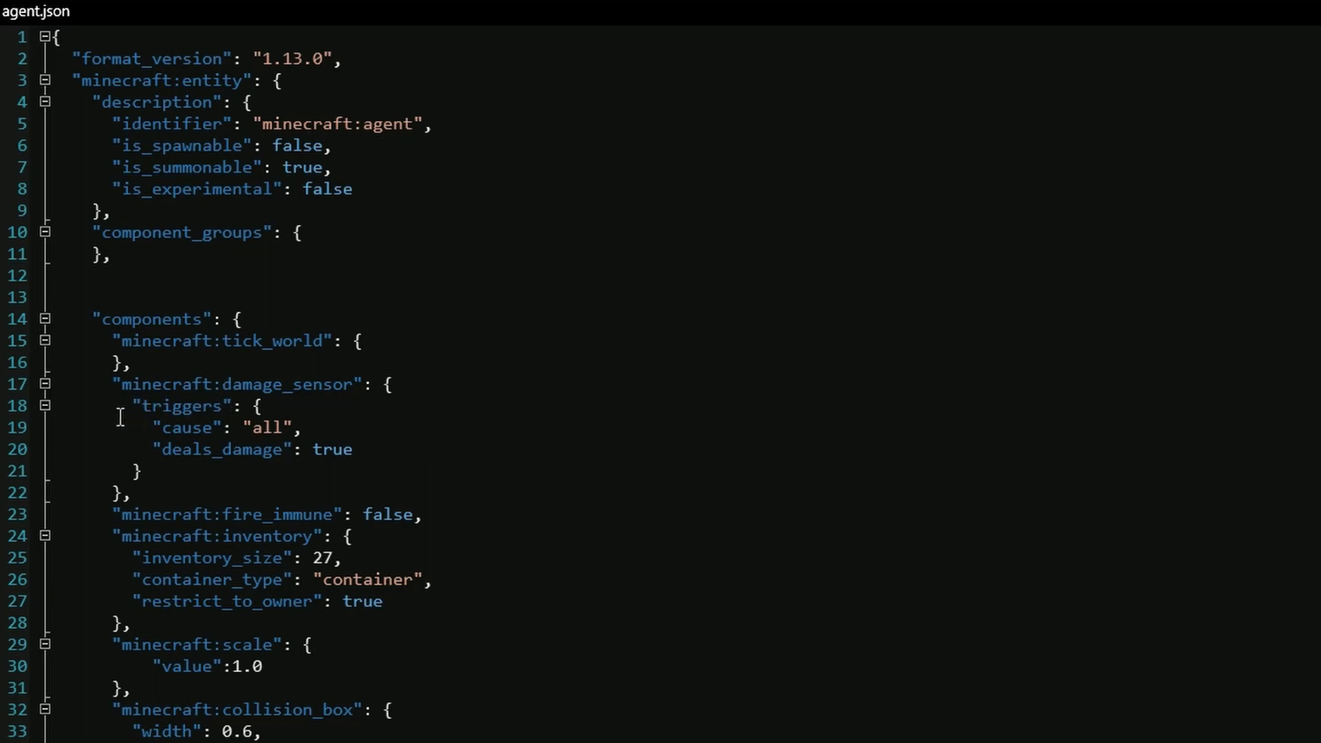
pyautogui.moveTo(141, 430)
pyautogui.mouseDown()
pyautogui.moveTo(376, 430)
pyautogui.moveTo(152, 451)
pyautogui.mouseUp()
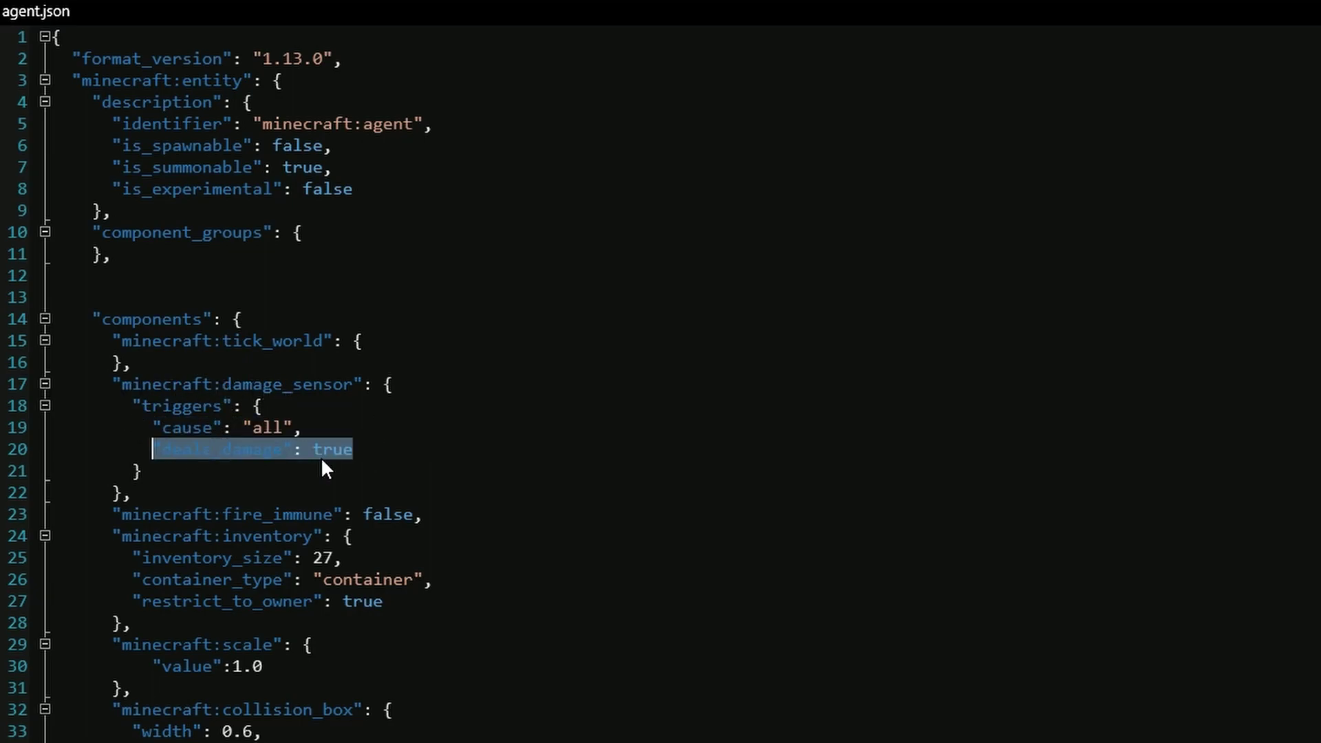
pyautogui.click(337, 452)
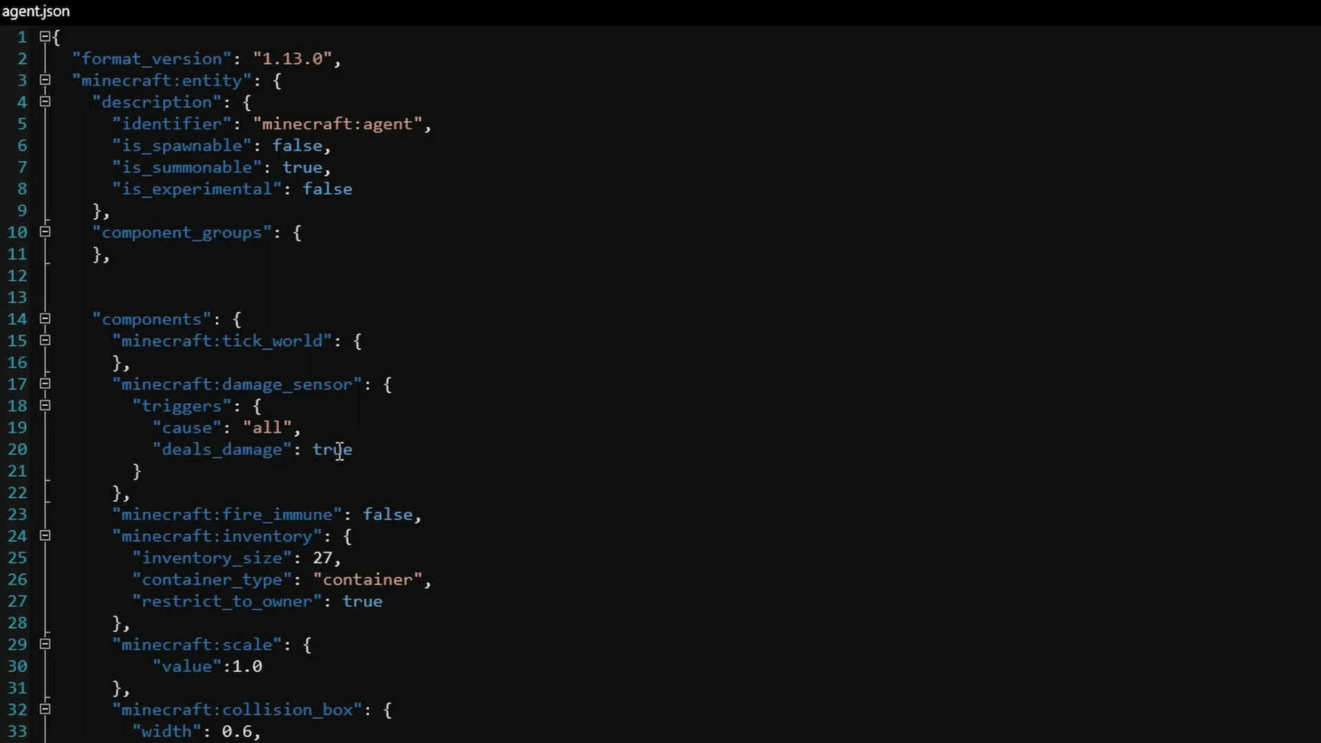
pyautogui.moveTo(316, 449); pyautogui.dragTo(388, 462)
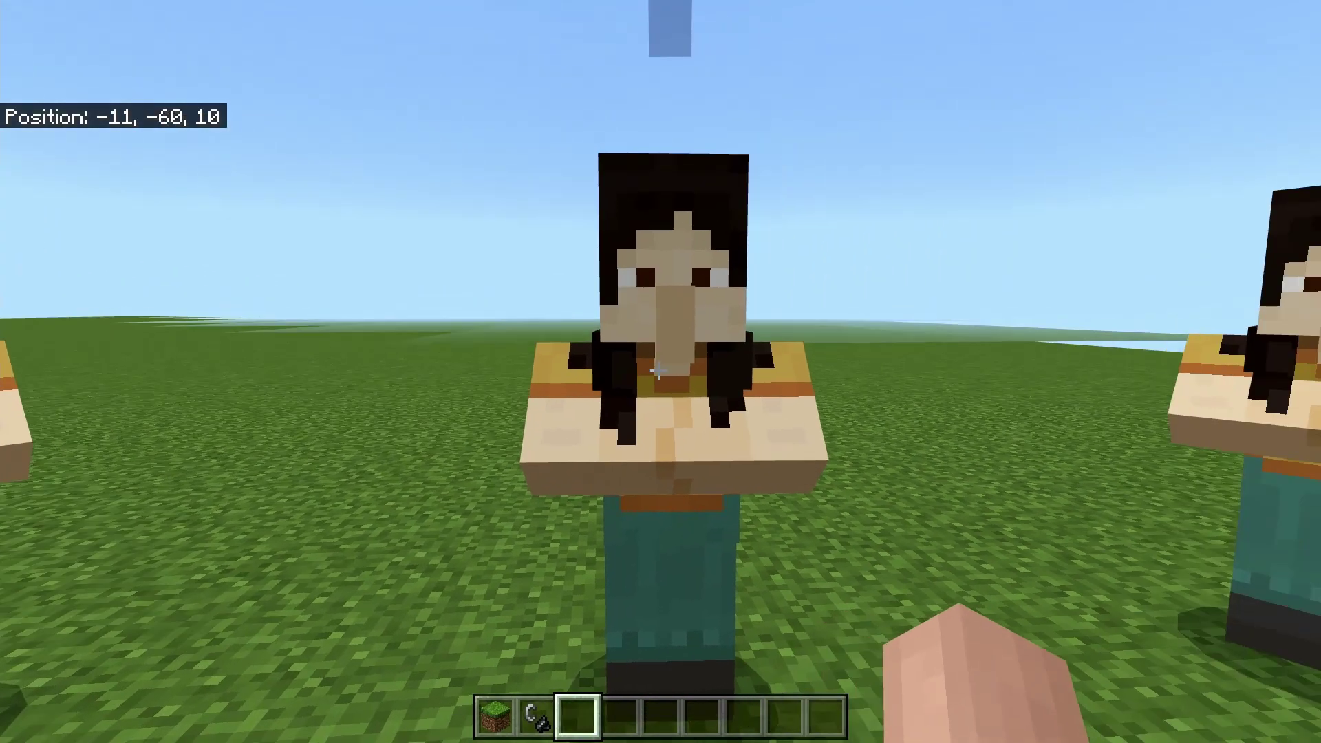
# Step: Return to Minecraft and examine the command behind Remove Agent in the movement NPC's advanced settings
pyautogui.rightClick(661, 371)
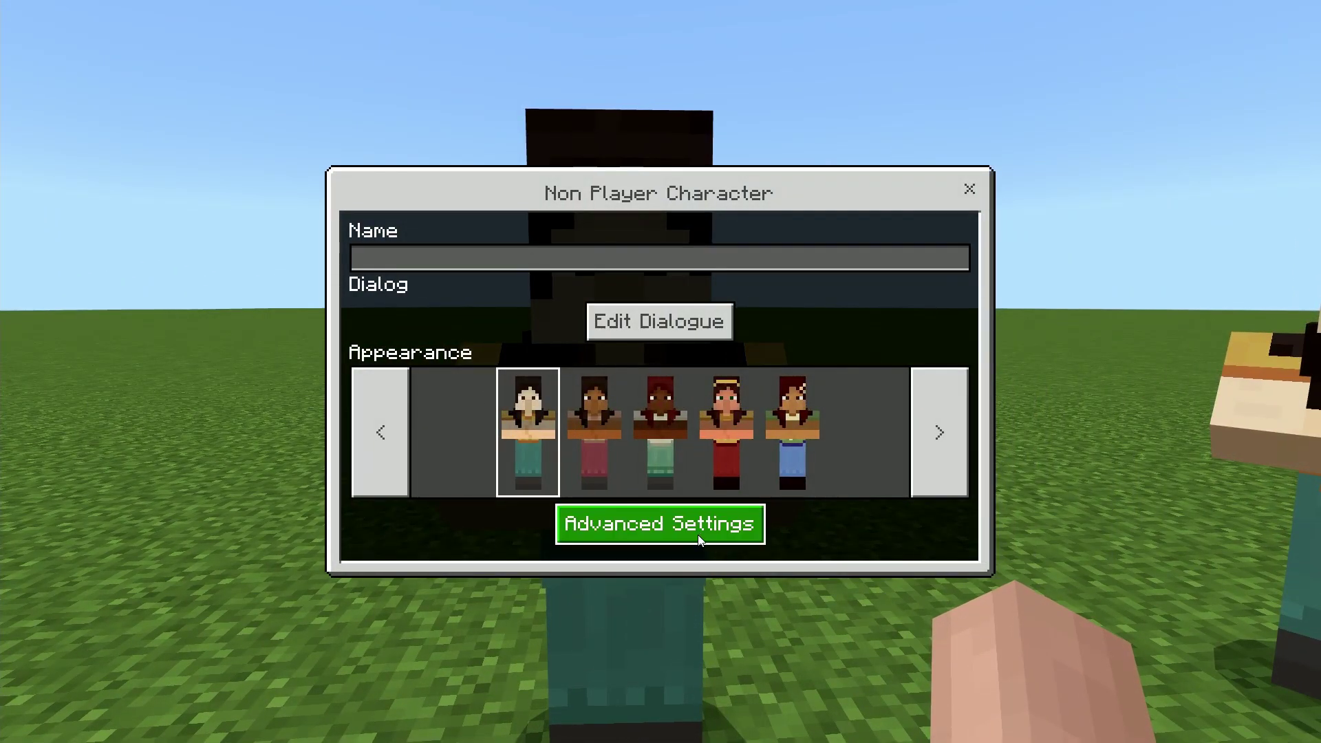
pyautogui.click(697, 538)
pyautogui.scroll(-5, 619, 373)
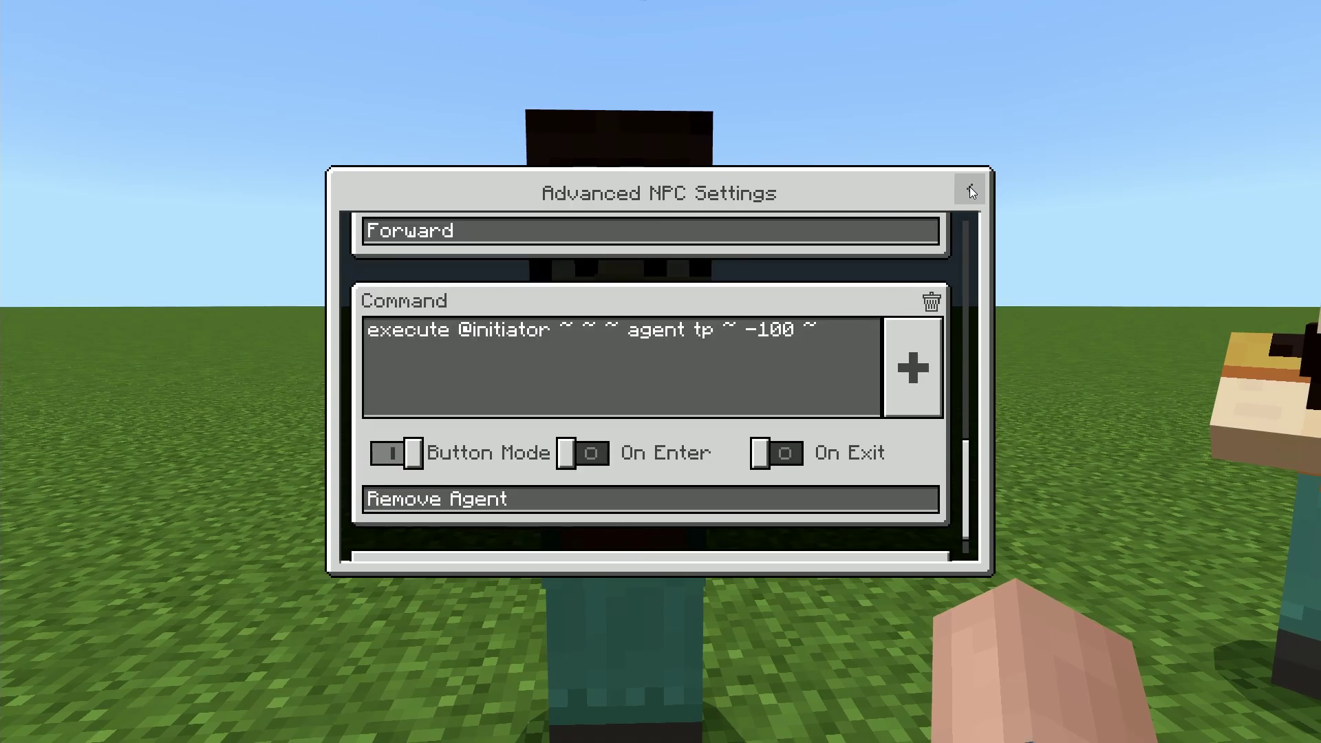
pyautogui.scroll(-2, 967, 526)
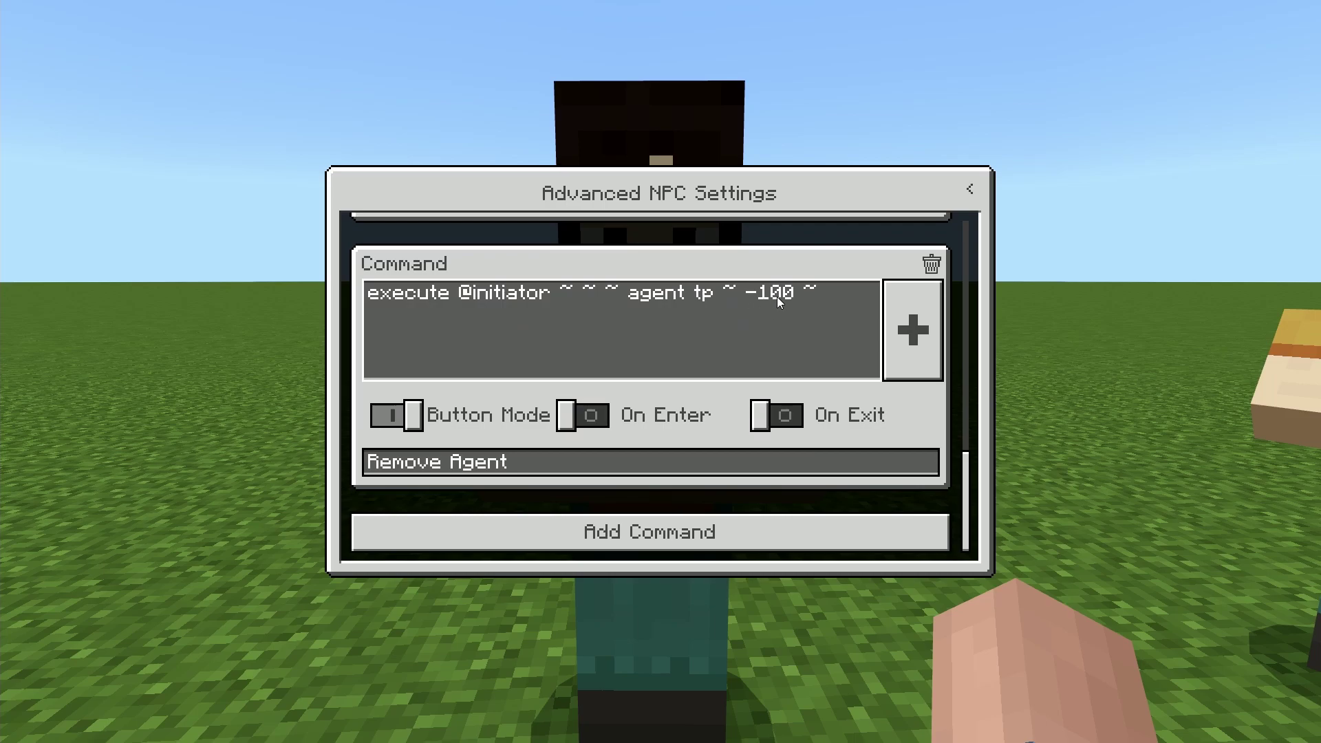
# Step: Close the movement NPC's advanced settings and leave its editor to return to the world
pyautogui.click(974, 197)
pyautogui.click(968, 190)
pyautogui.click(484, 523)
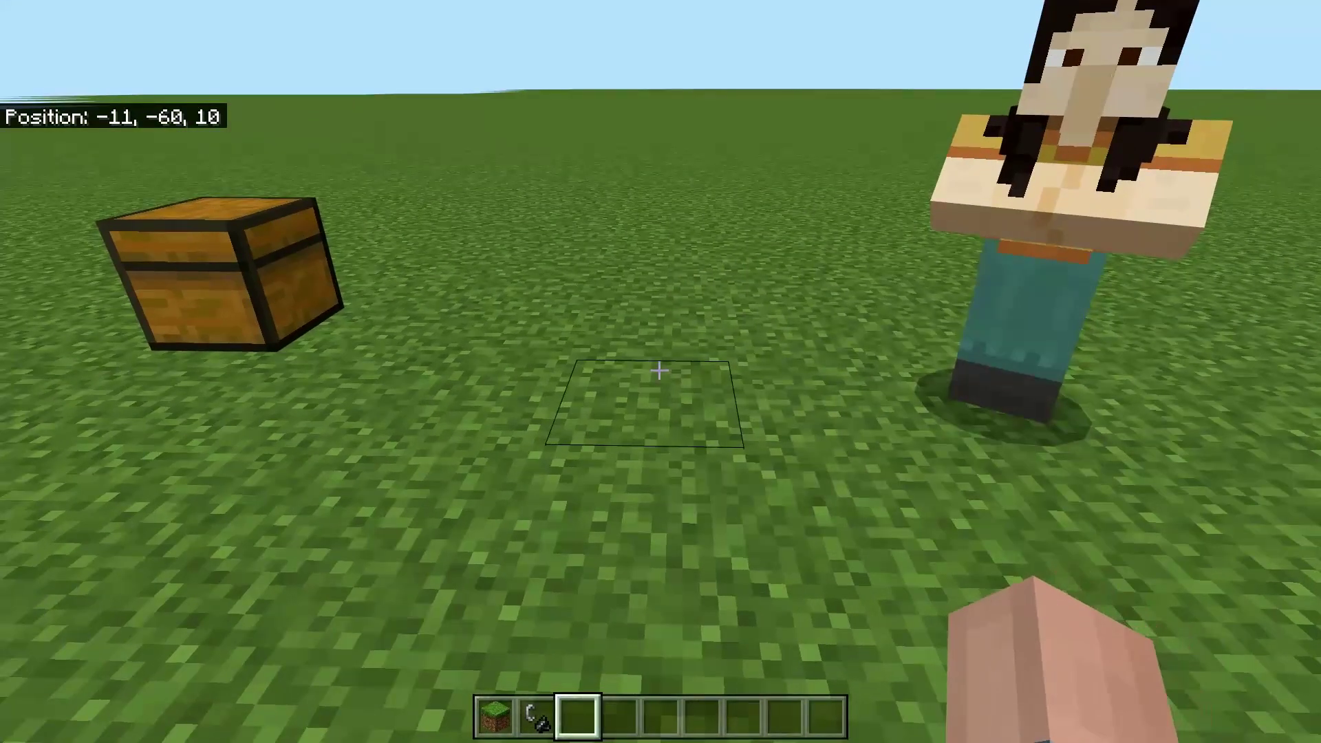
# Step: Dig down through the ground between the chest and the NPC, and drop below the bedrock to about y -99
pyautogui.press('w')
pyautogui.click(659, 370)
pyautogui.click(659, 371)
pyautogui.click(659, 371)
pyautogui.click(659, 371)
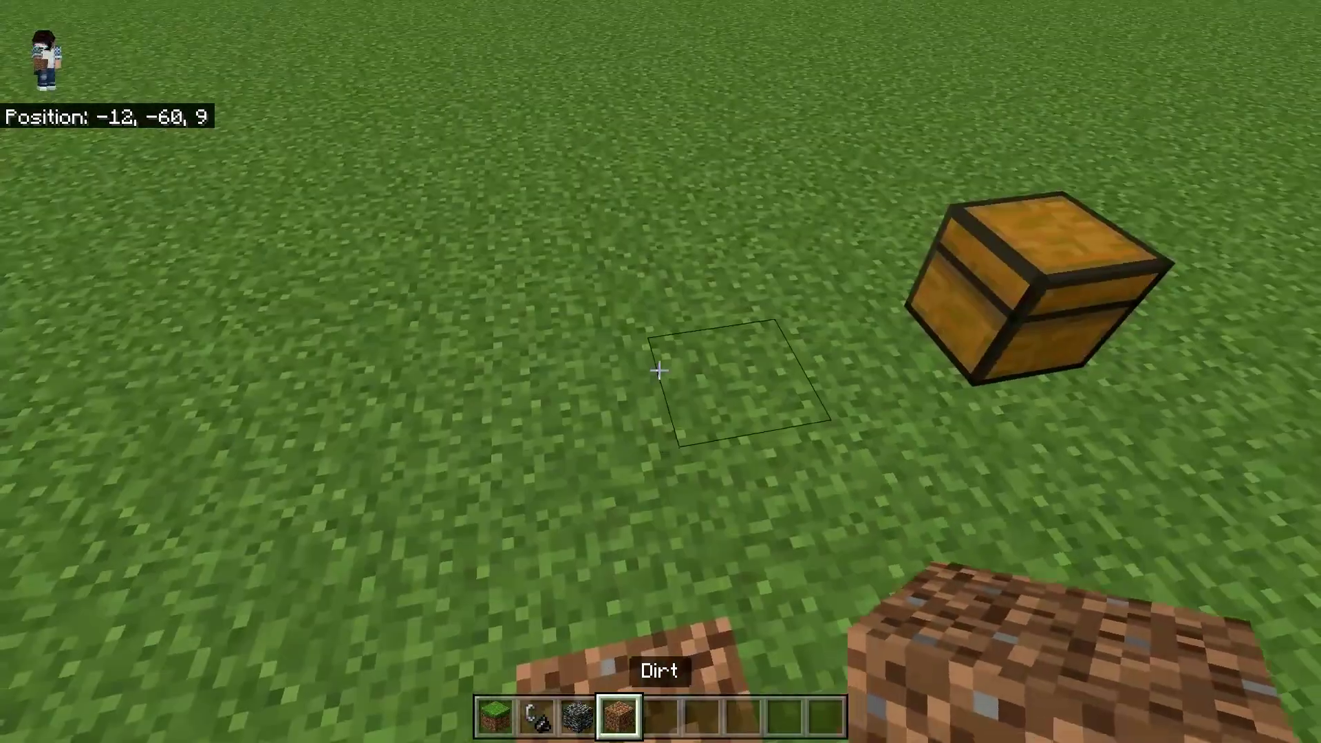
pyautogui.scroll(-3, 659, 371)
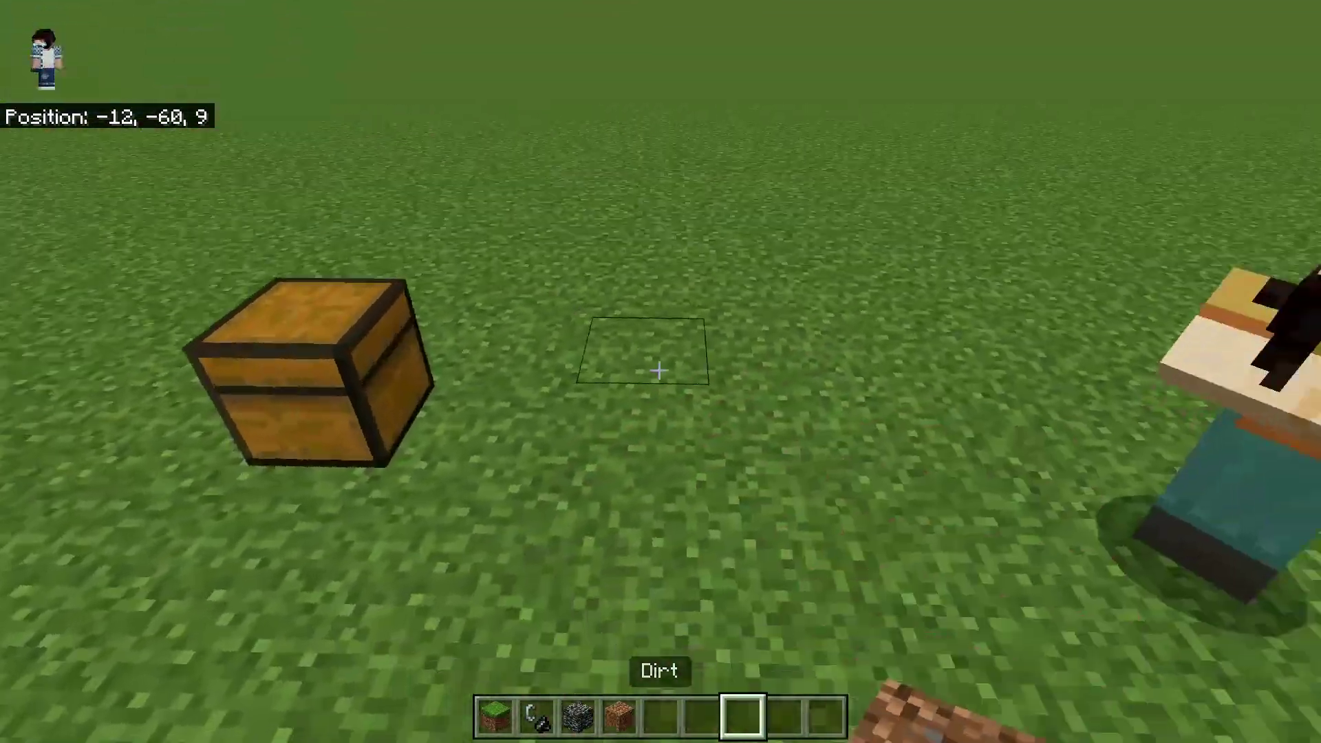
# Step: Approach the NPC near the chest and open its Non Player Character editor
pyautogui.press('w')
pyautogui.rightClick(659, 371)
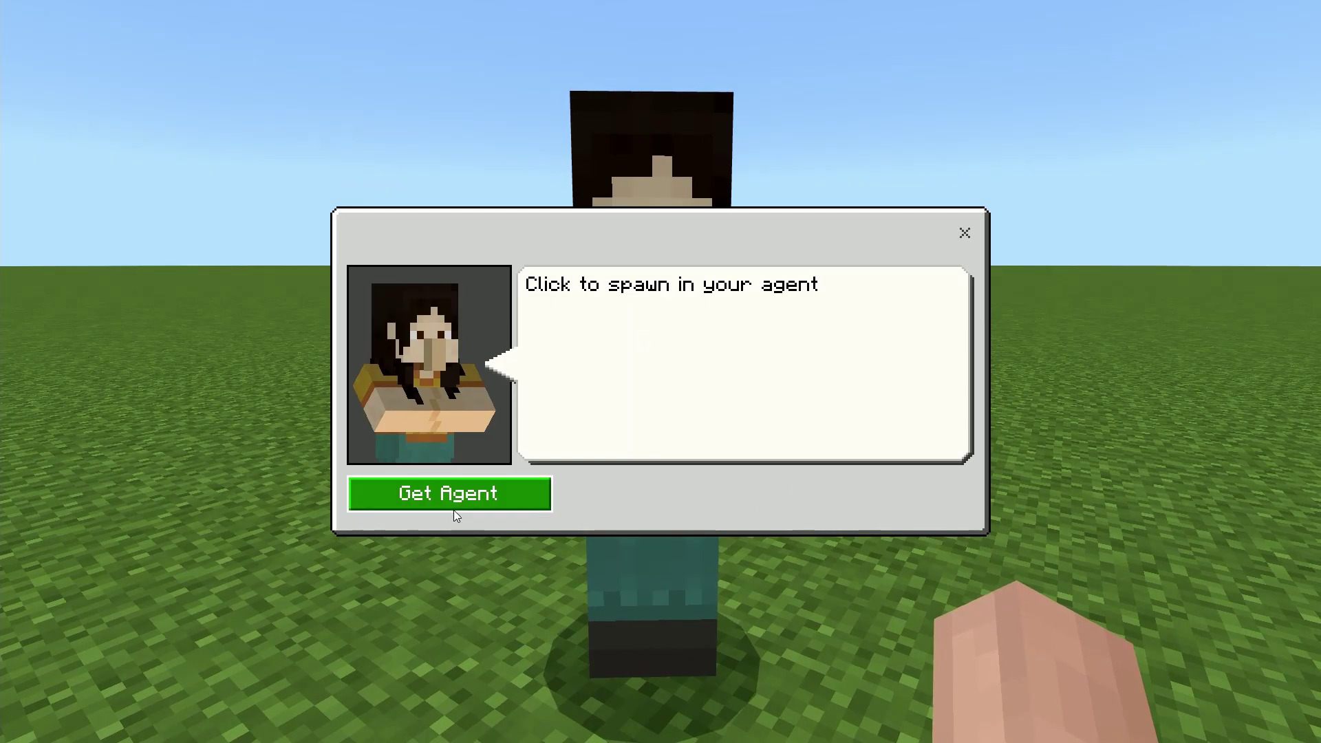
pyautogui.click(453, 509)
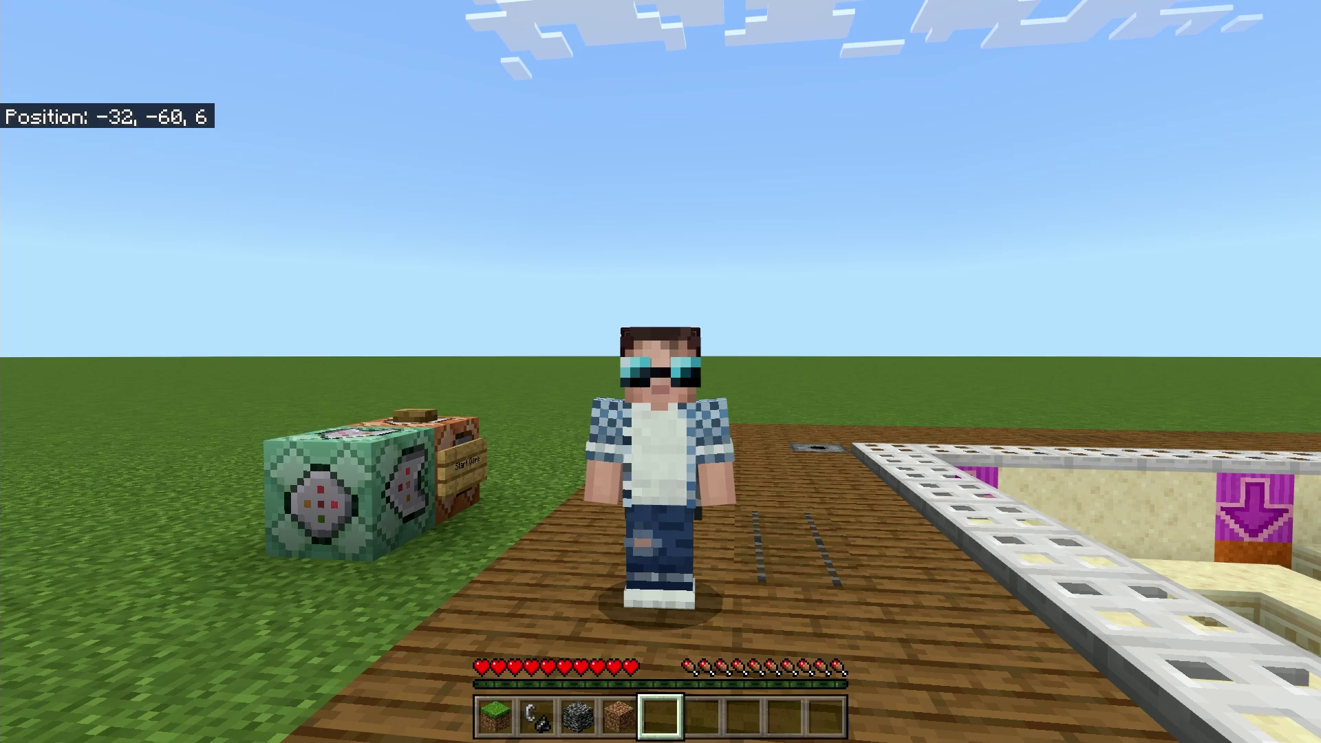
pyautogui.press('shift')
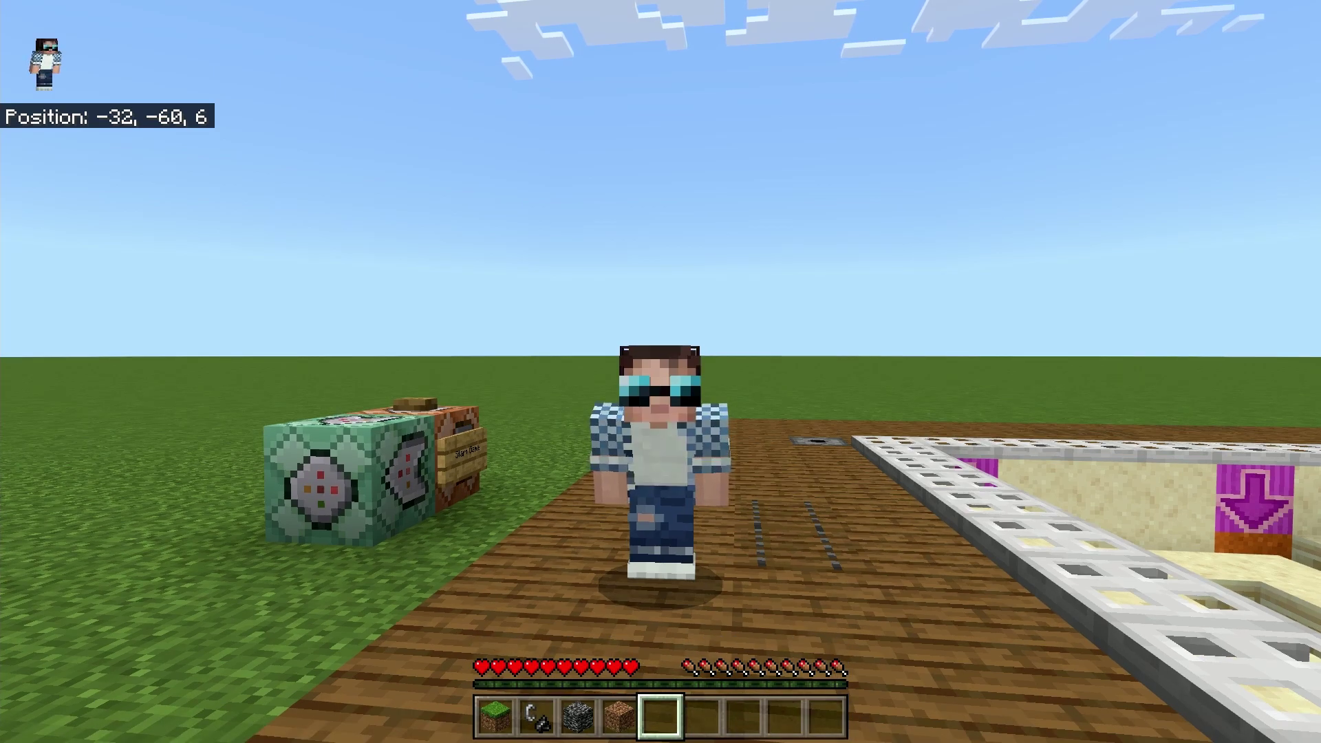